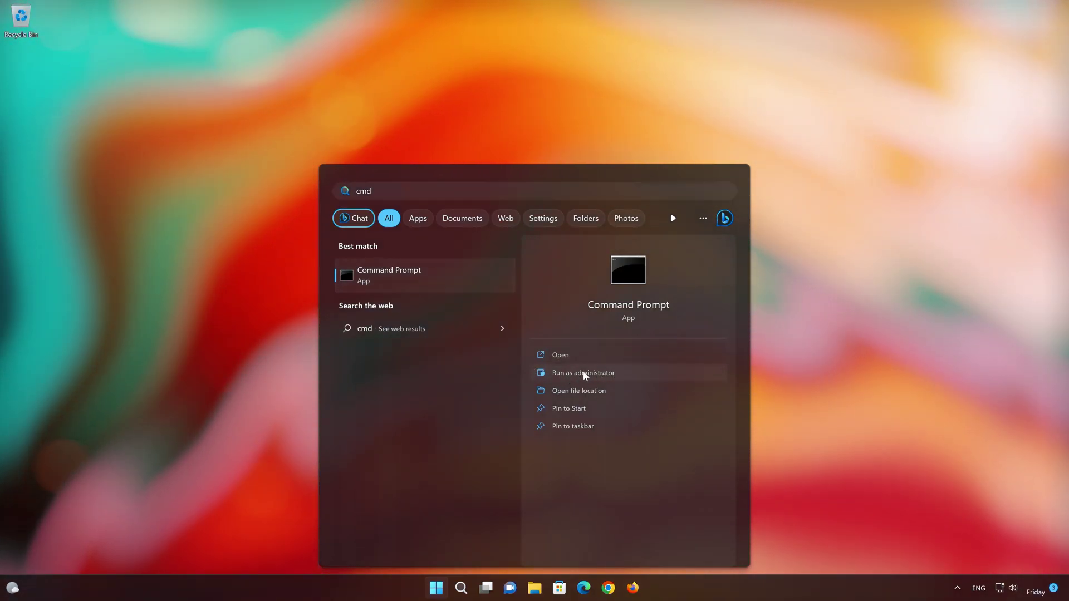
Open Command Prompt as administrator, allow it to make changes, and move its window to the middle of the desktop
left_click(583, 373)
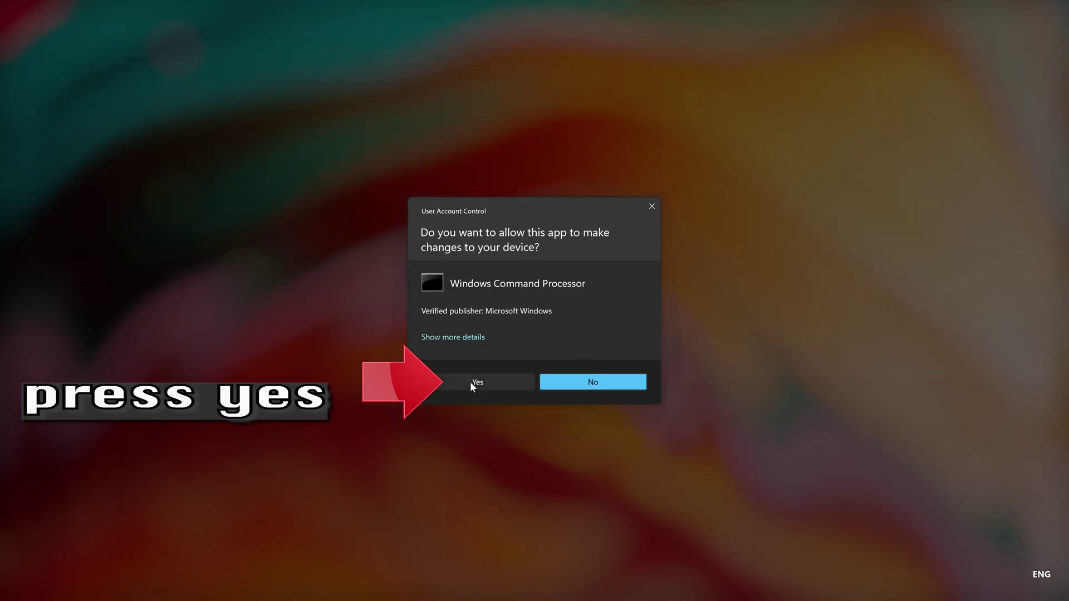
left_click(477, 383)
left_click_drag(453, 106, 654, 160)
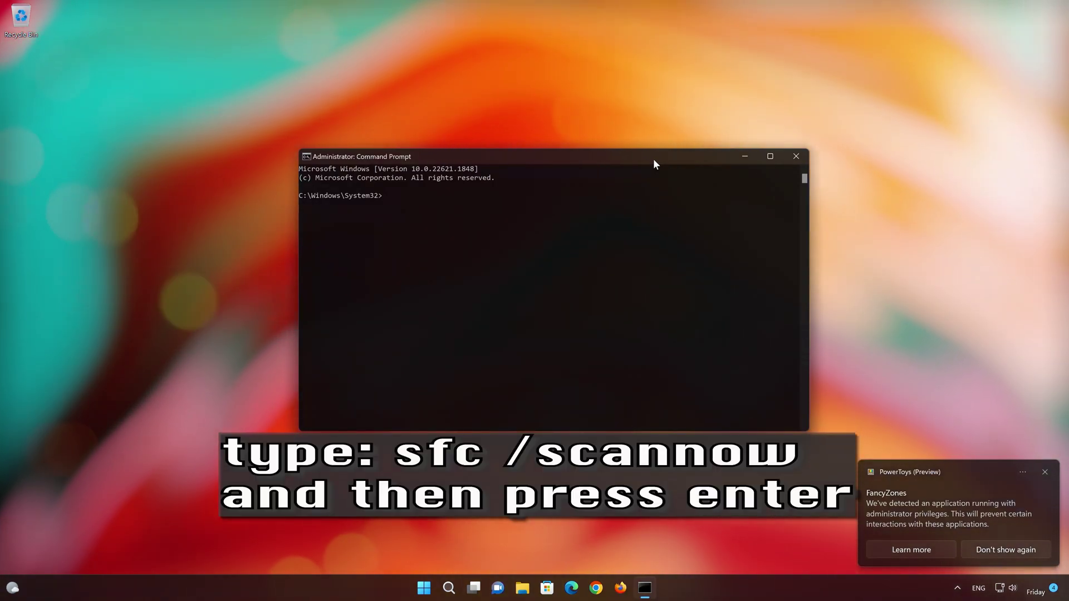
Run the system file check with sfc /scannow, and close Command Prompt with exit once the scan has finished
type("s")
type("fc ")
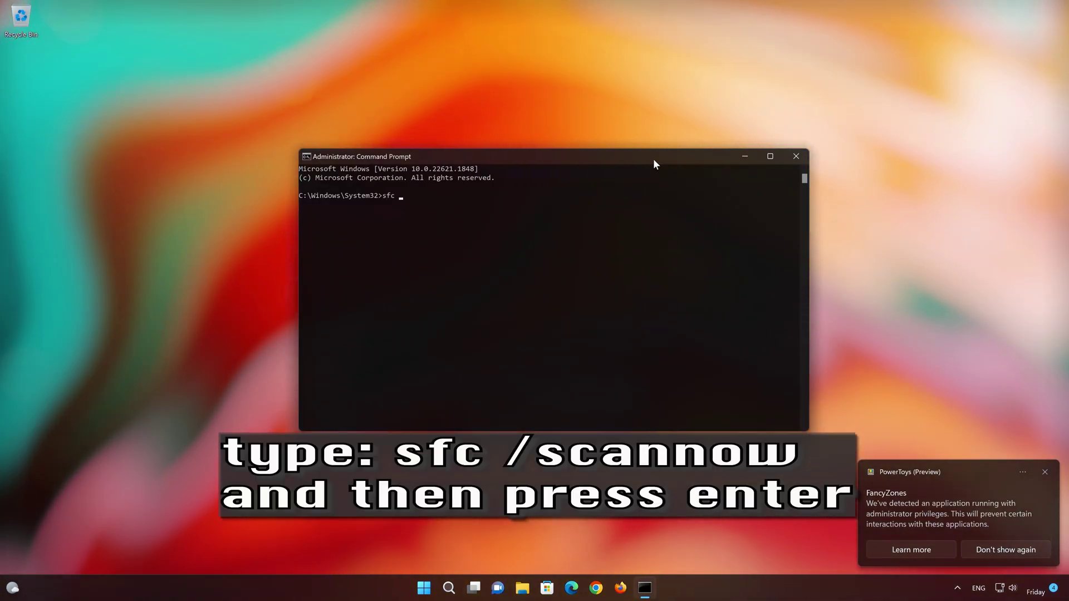
type("/scannow")
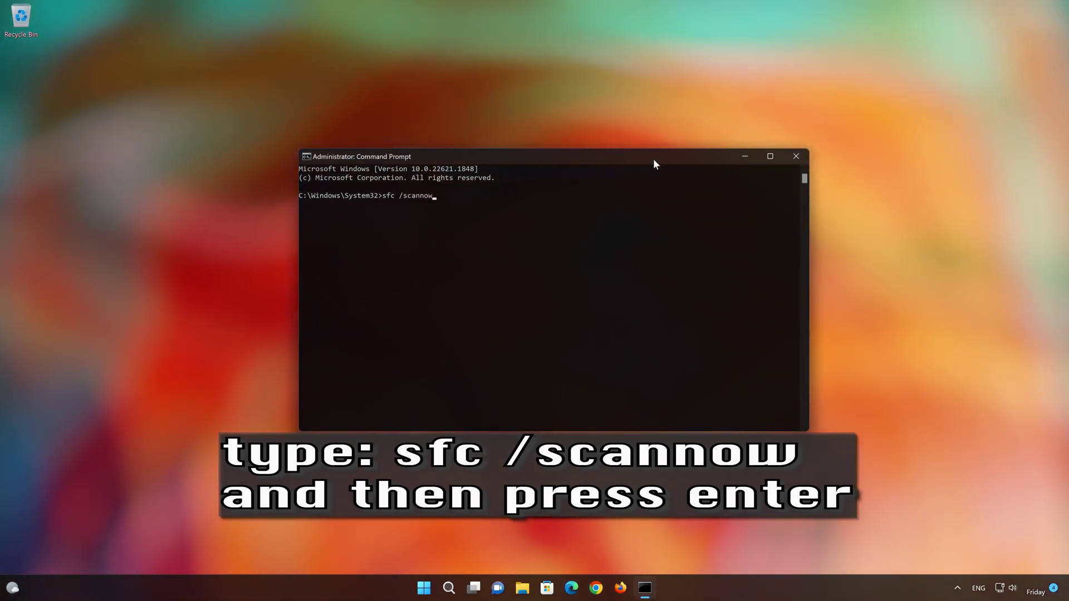
key("Return")
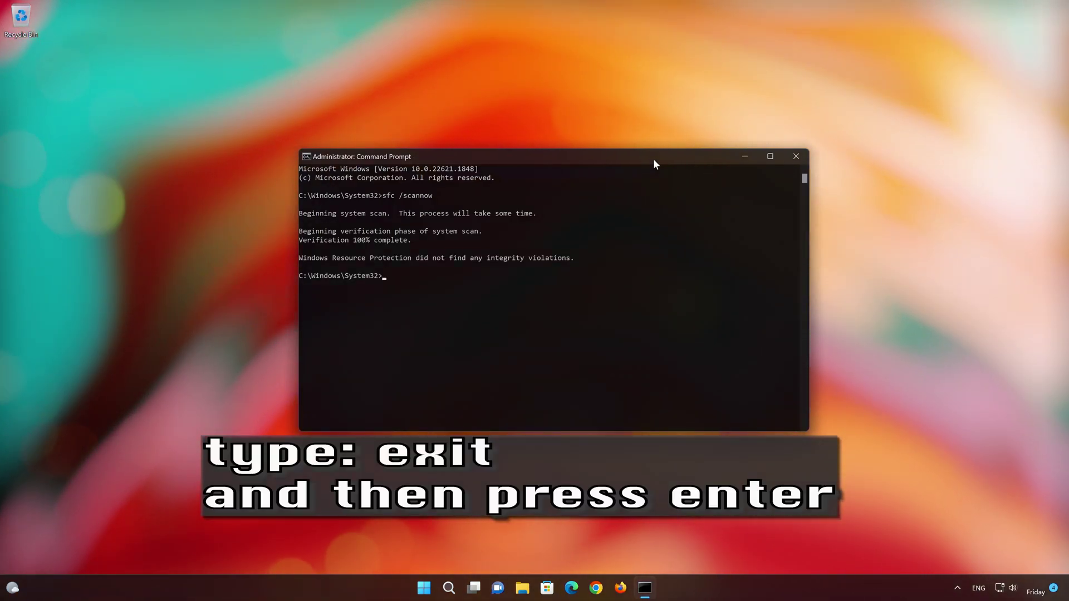
type("exit")
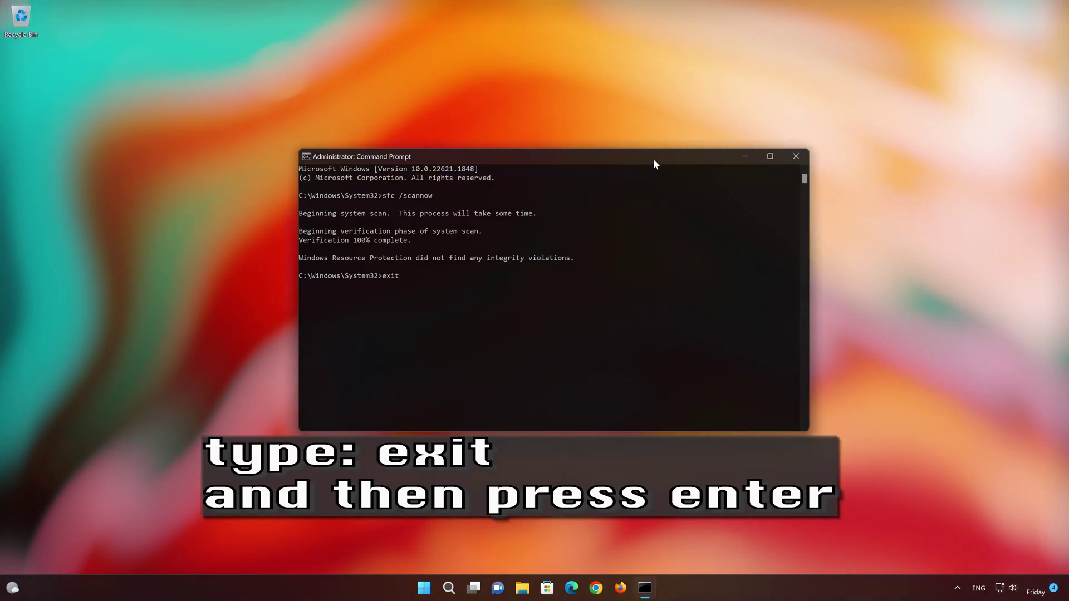
key("Return")
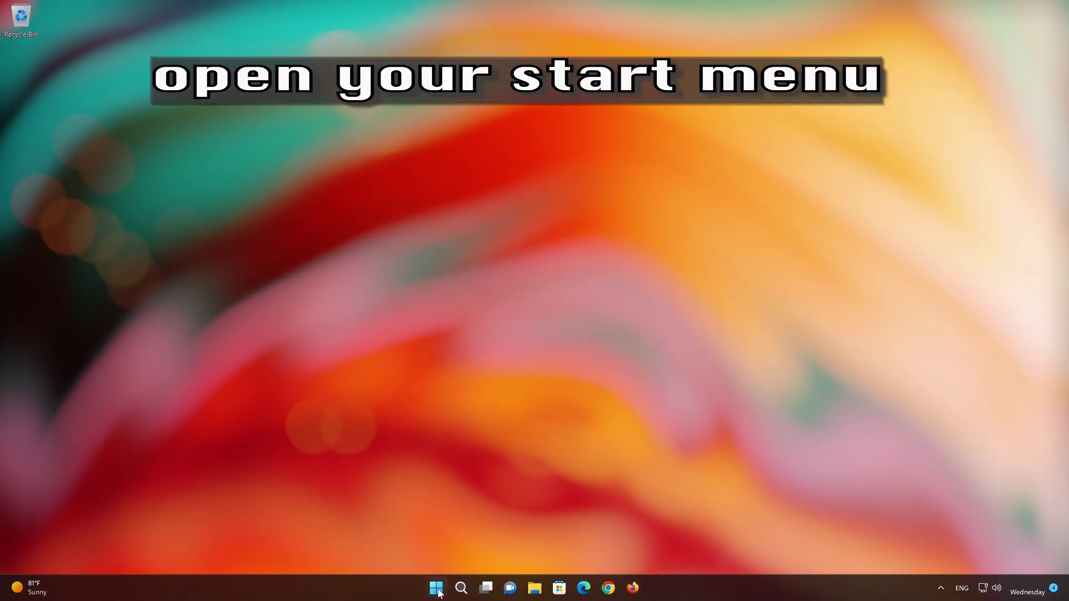
Open the Troubleshoot page of the System section in Windows Settings
left_click(437, 591)
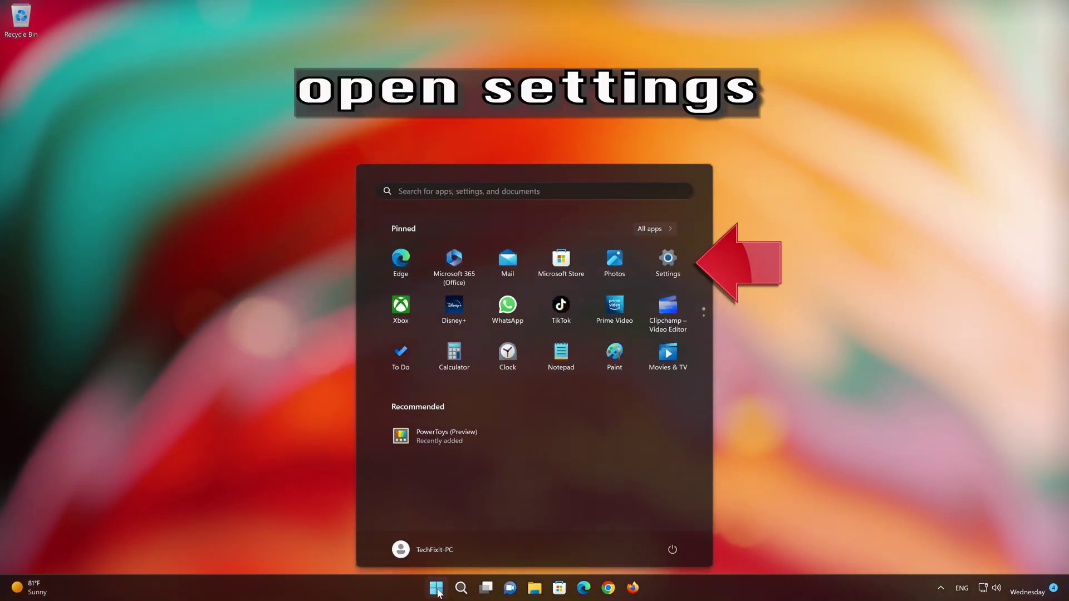
left_click(679, 268)
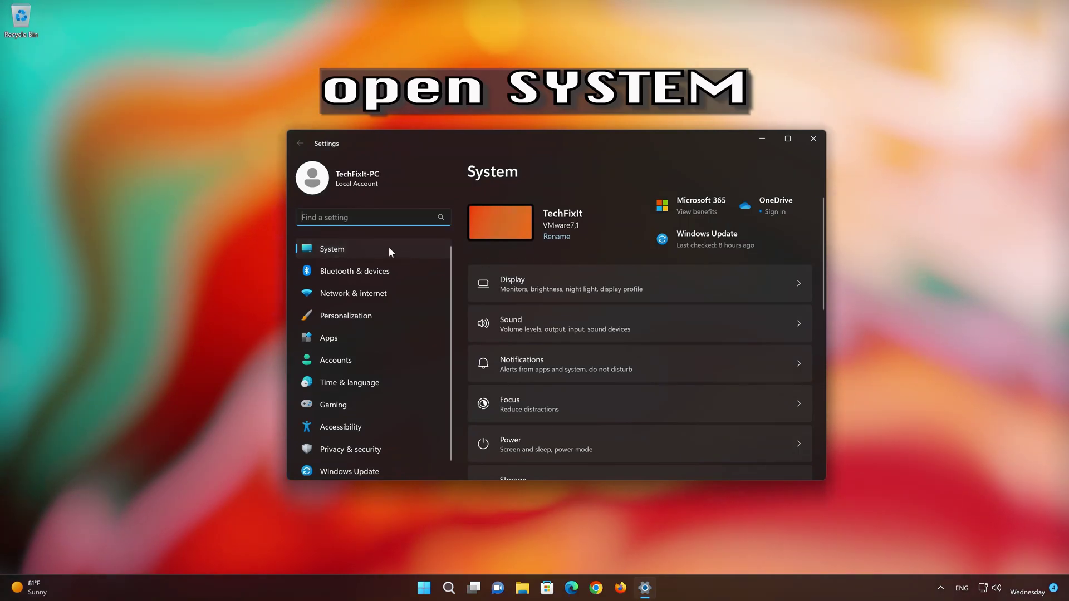
left_click(392, 248)
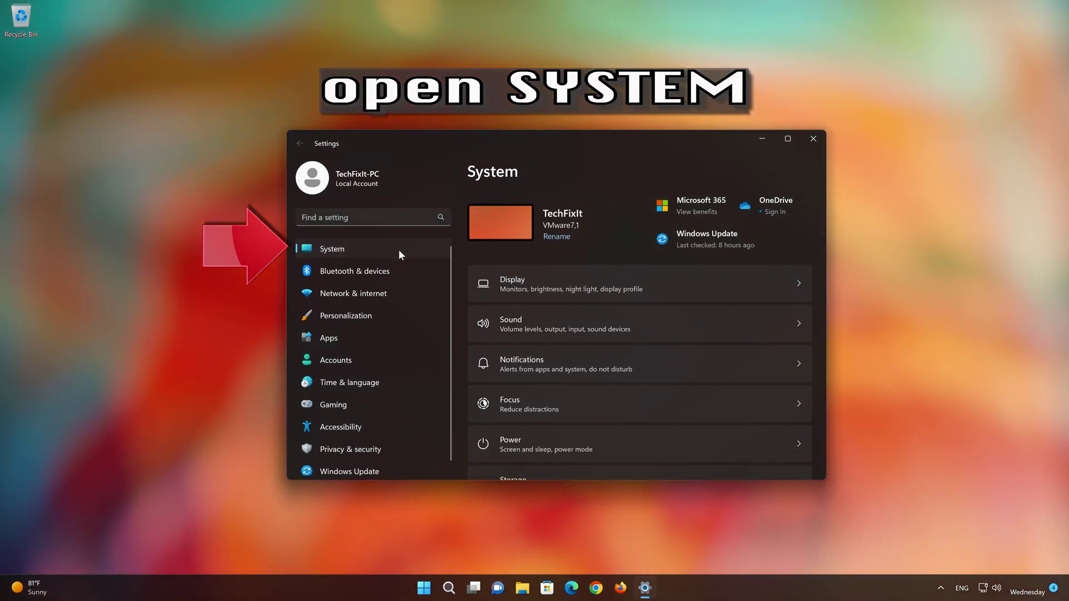
scroll(586, 313, "down", 8)
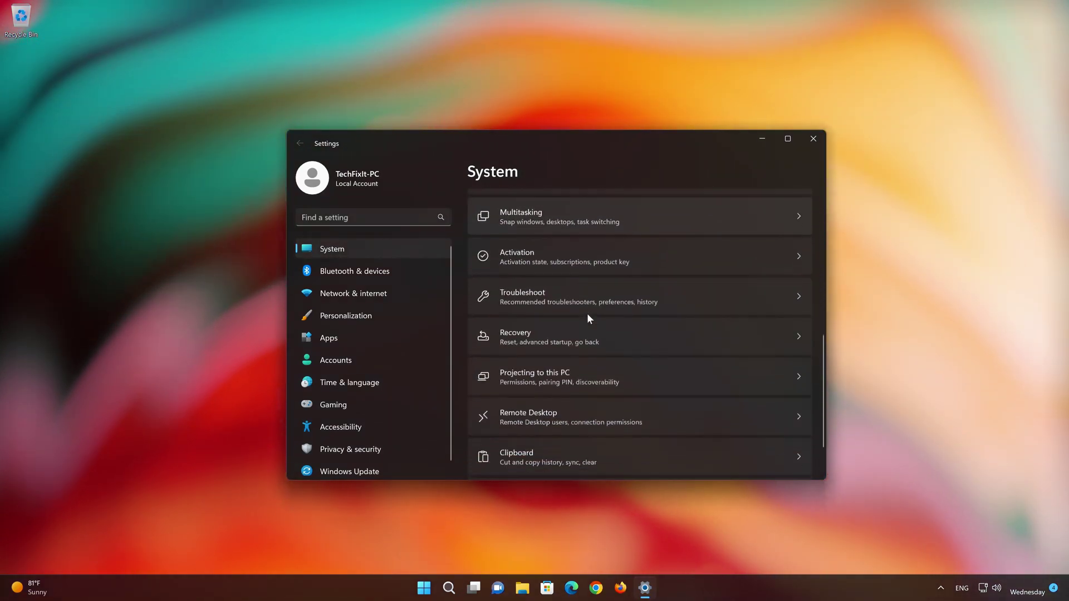
scroll(588, 315, "down", 1)
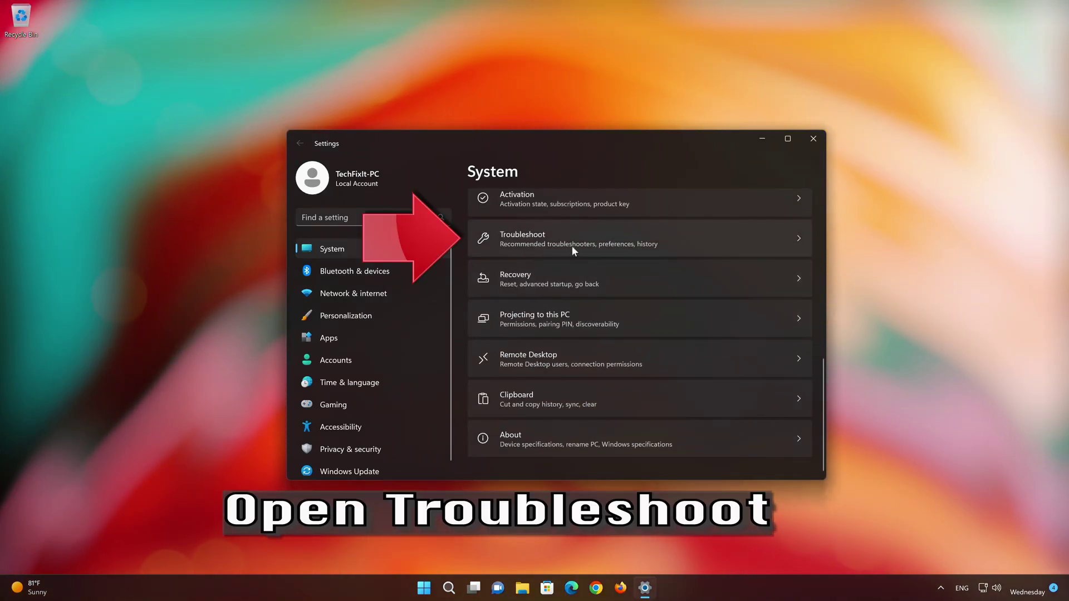
left_click(611, 240)
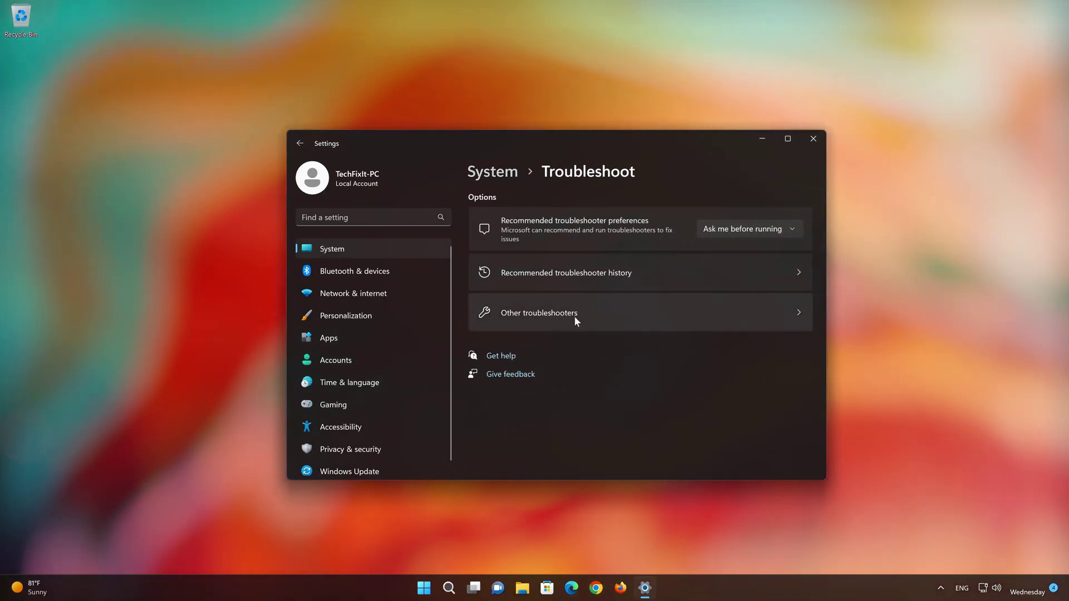
Run the Windows Update troubleshooter from the other troubleshooters
left_click(574, 316)
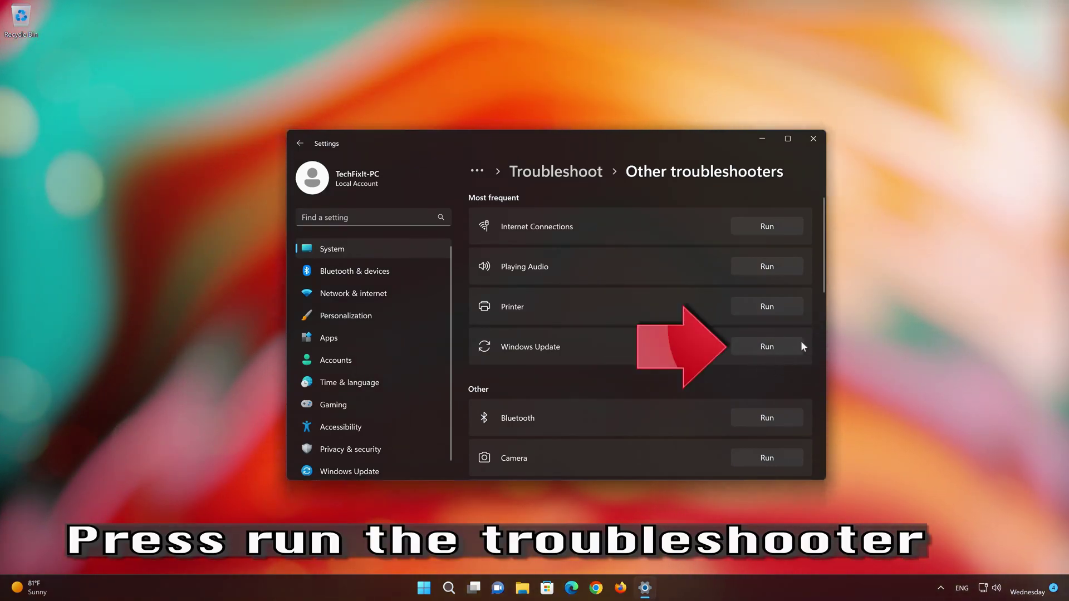
left_click(767, 346)
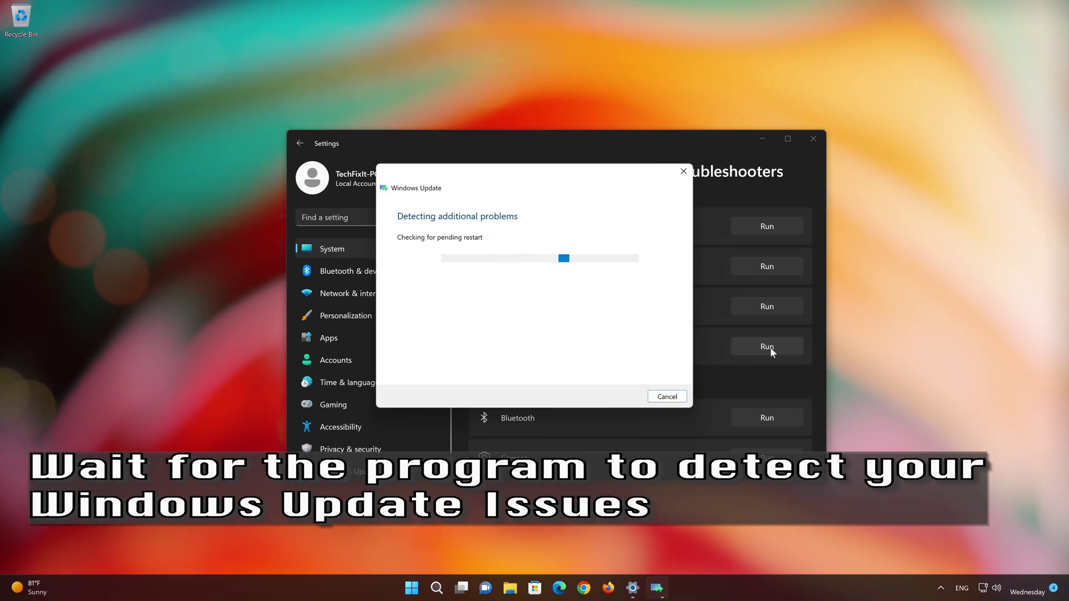
left_click(418, 351)
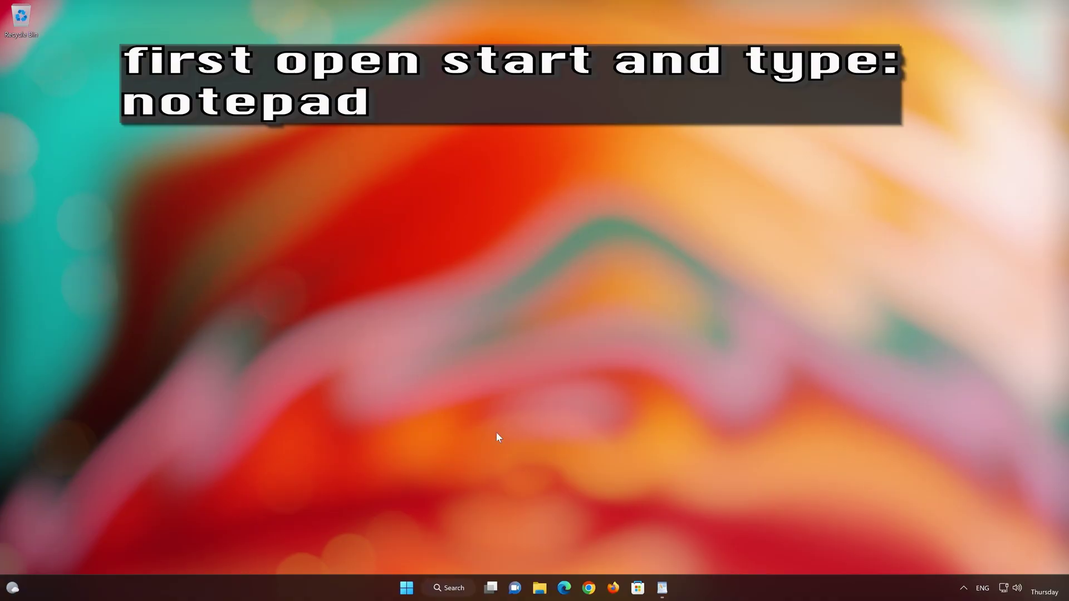
Search Windows for notepad and open the Notepad app
left_click(406, 589)
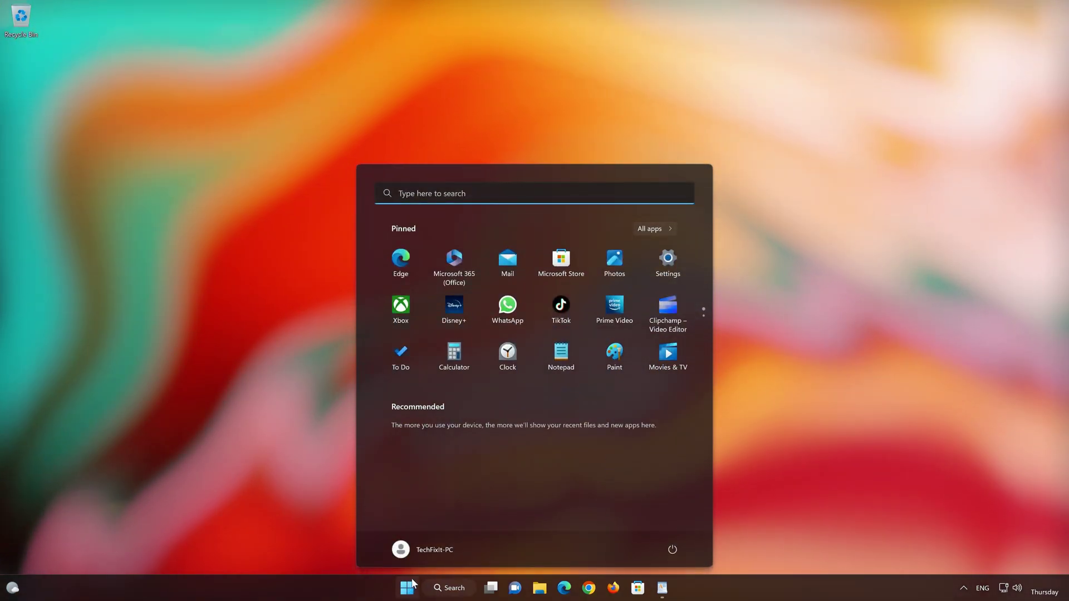
type("notepad")
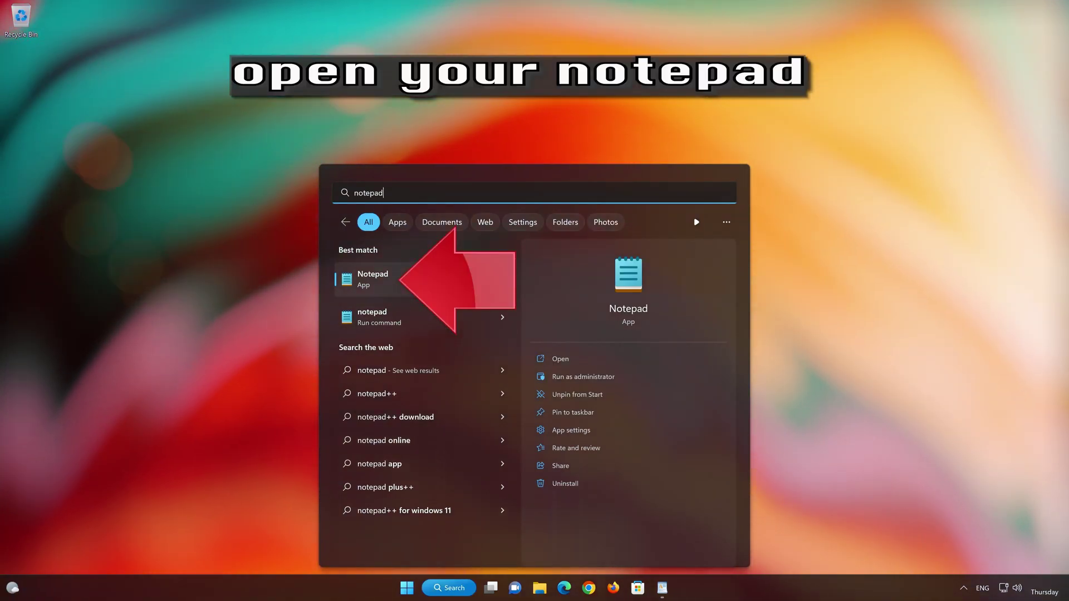
left_click(424, 275)
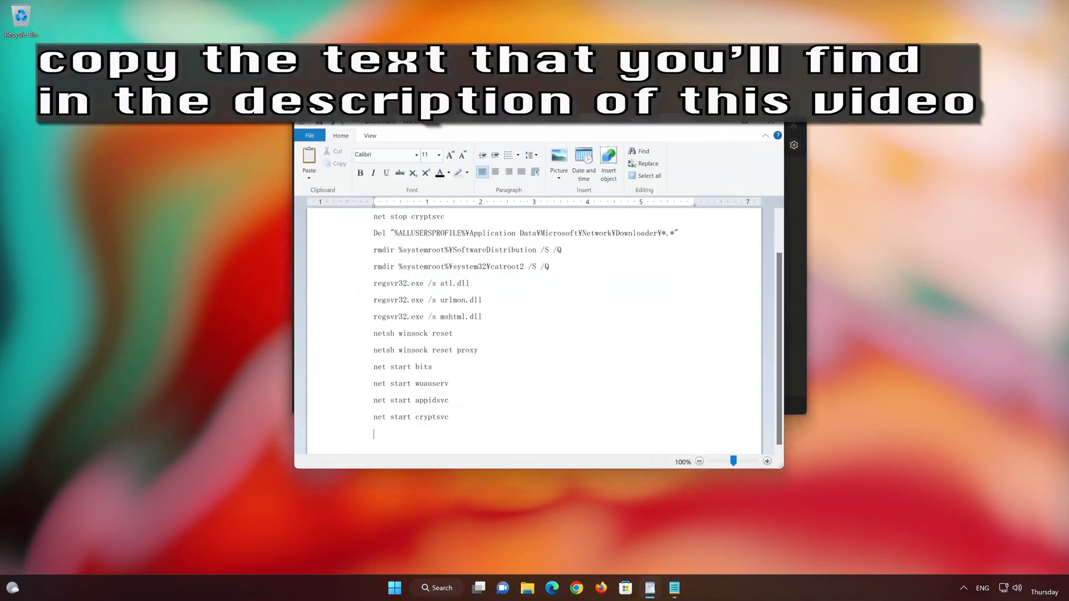
Copy all the command lines of the WordPad document, from net stop bits through net start cryptsvc
key("shift+Up")
key("shift+Up")
key("shift+Up")
key("shift+Up")
key("shift+Up")
key("shift+Up")
key("shift+Up")
key("shift+Up")
key("shift+Up")
key("shift+Up")
key("shift+Up")
key("shift+Up")
key("shift+Up")
key("shift+Up")
key("shift+Up")
key("shift+Up")
key("shift+Up")
key("shift+Up")
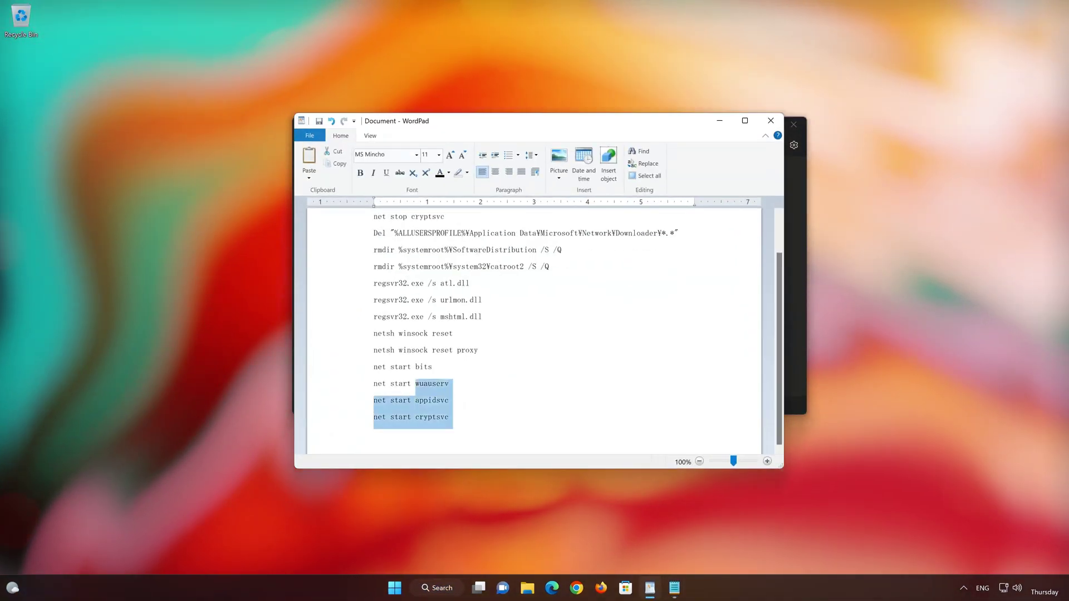
right_click(374, 220)
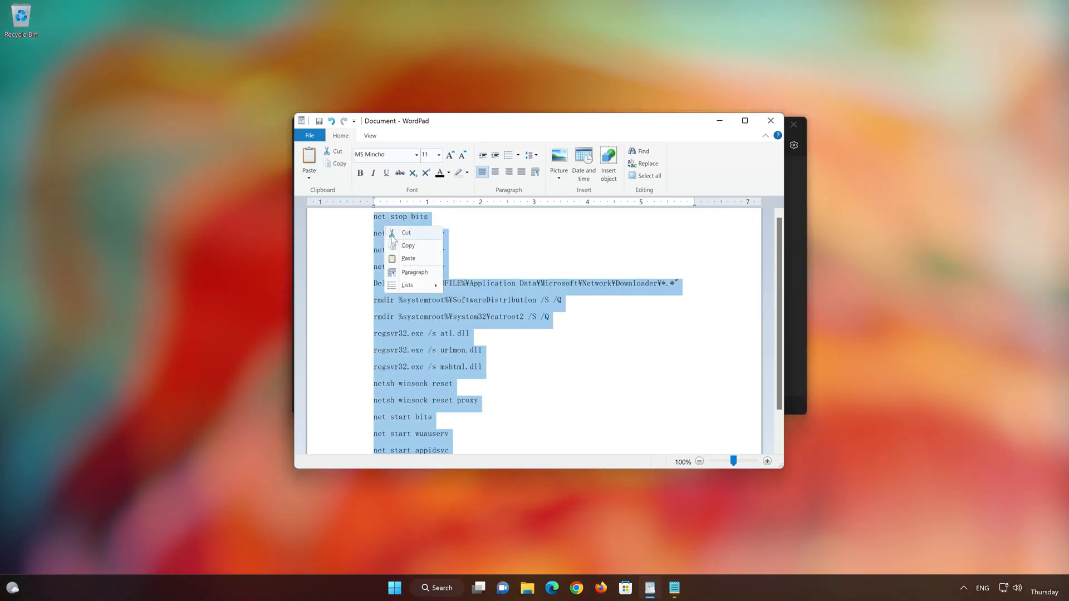
left_click(398, 244)
Minimize WordPad and paste the copied command lines into the empty Notepad document
left_click(720, 120)
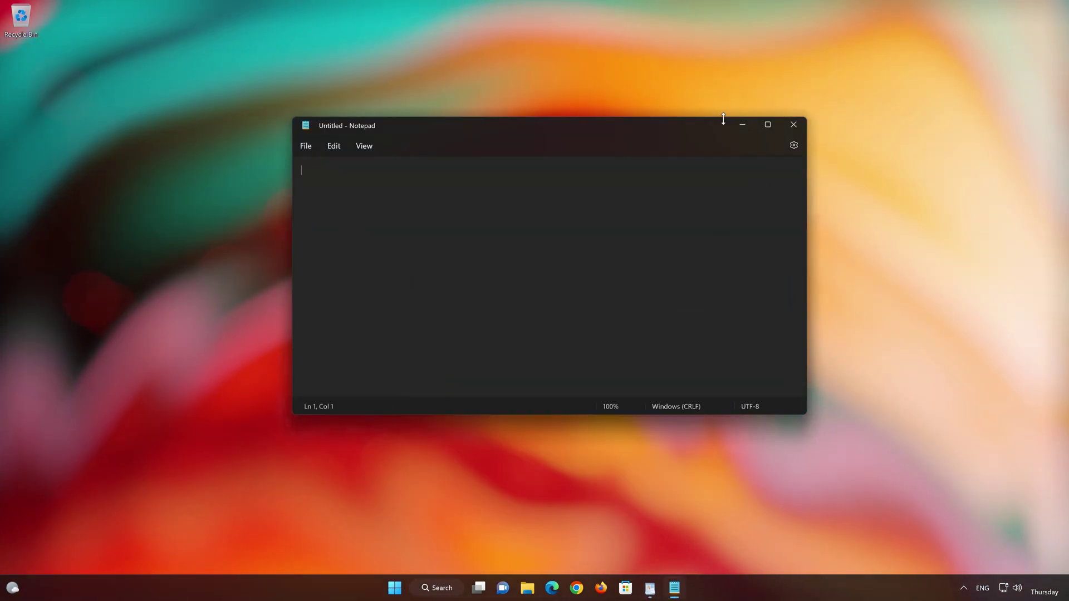
right_click(356, 243)
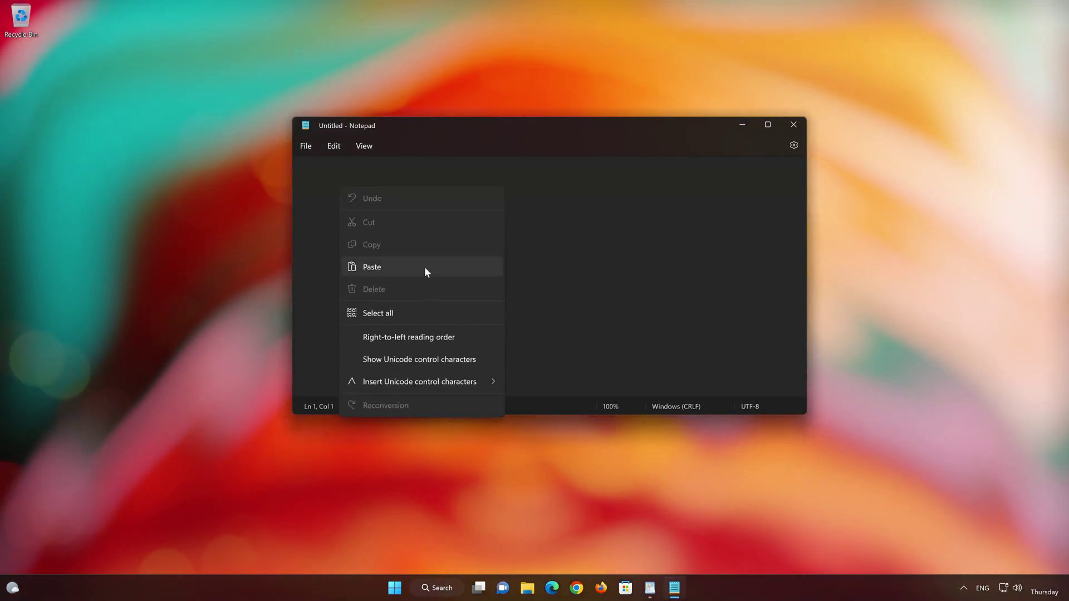
left_click(394, 265)
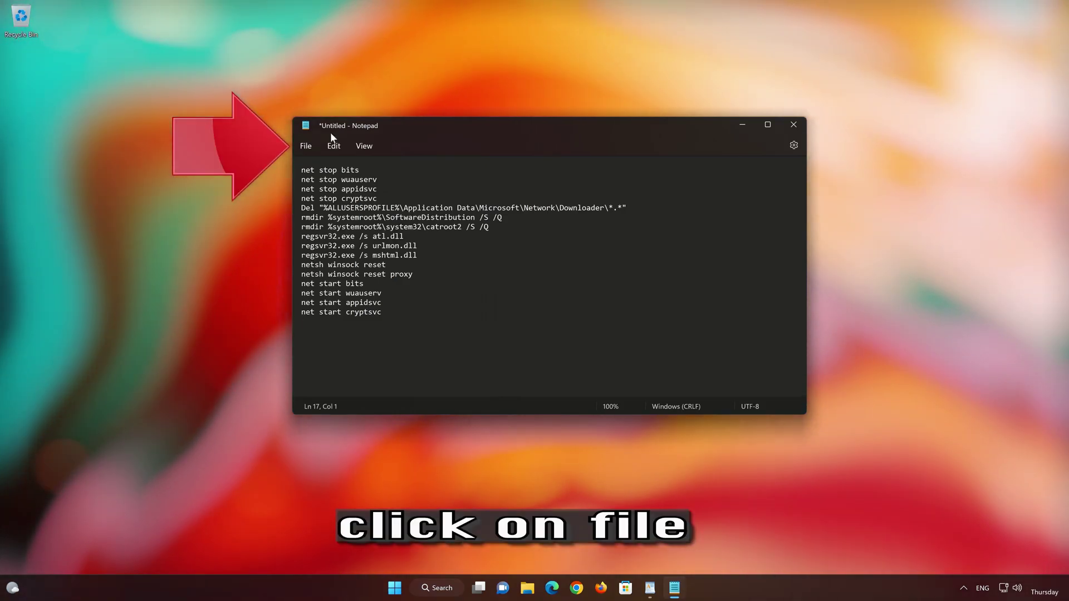
Save the Notepad document to the Desktop as FIX.BAT with the file type All files, and close Notepad
left_click(307, 145)
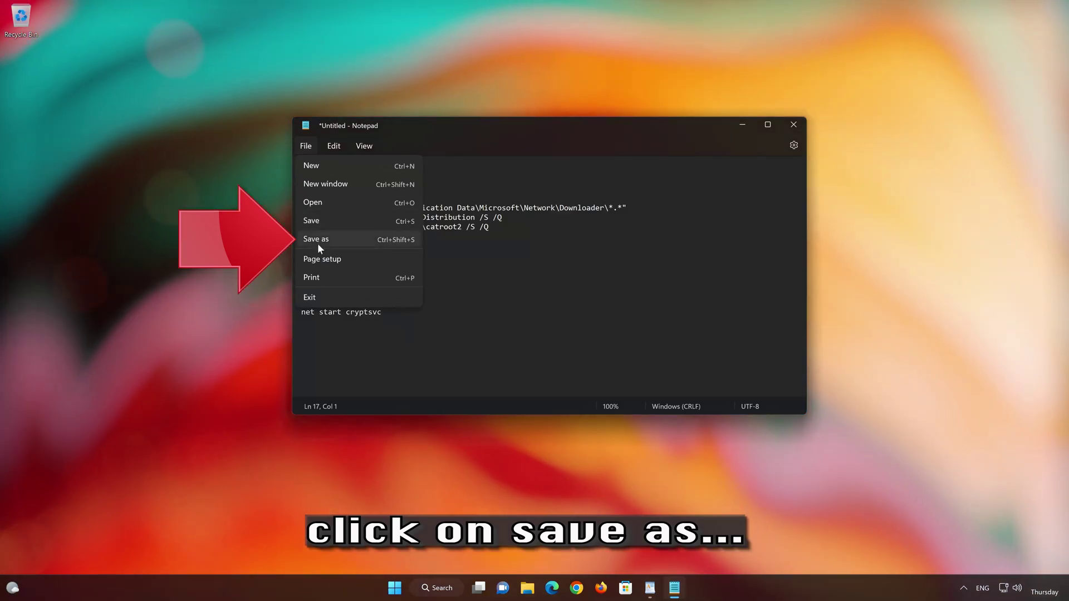
left_click(348, 238)
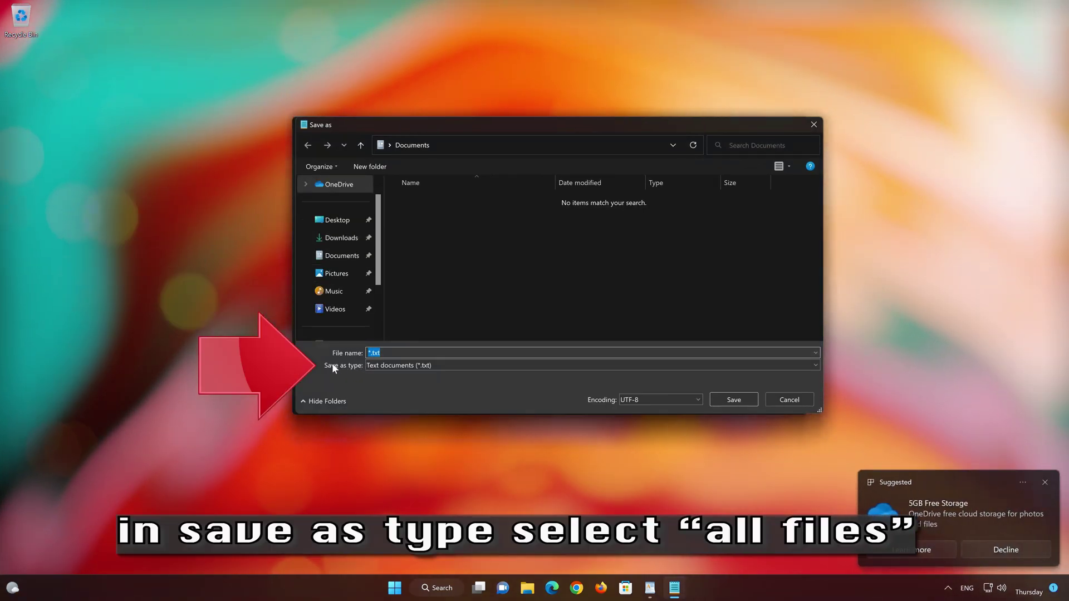
left_click(387, 363)
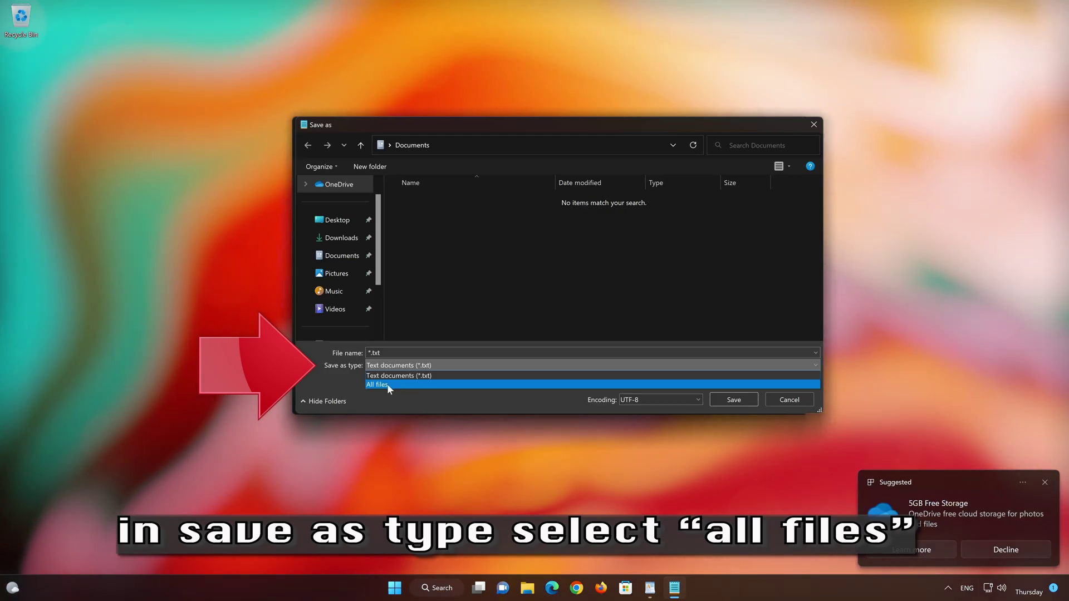
left_click(404, 384)
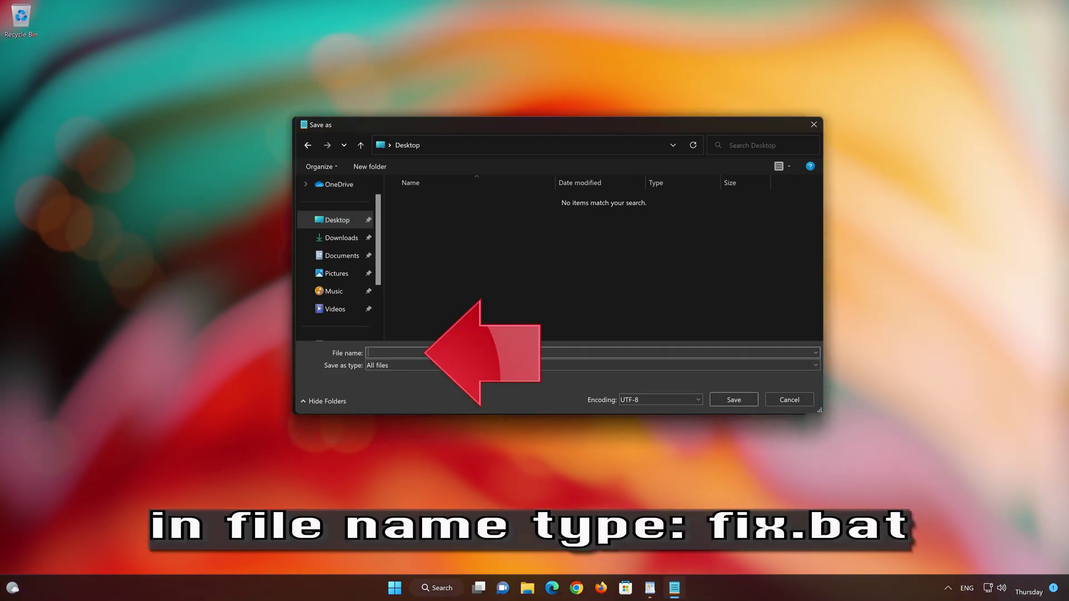
type("FIX")
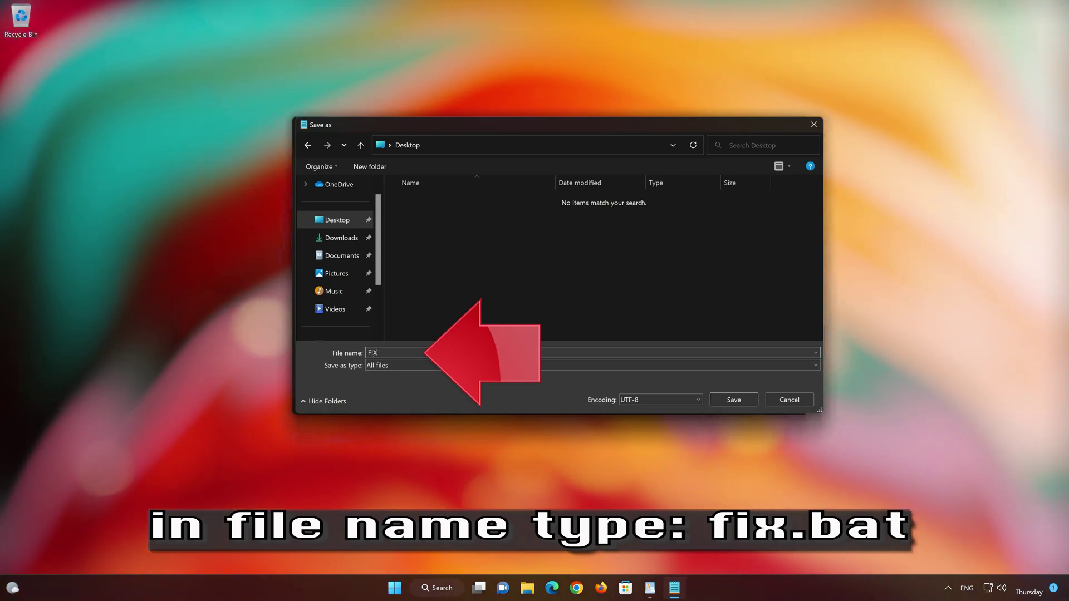
type(".BAT")
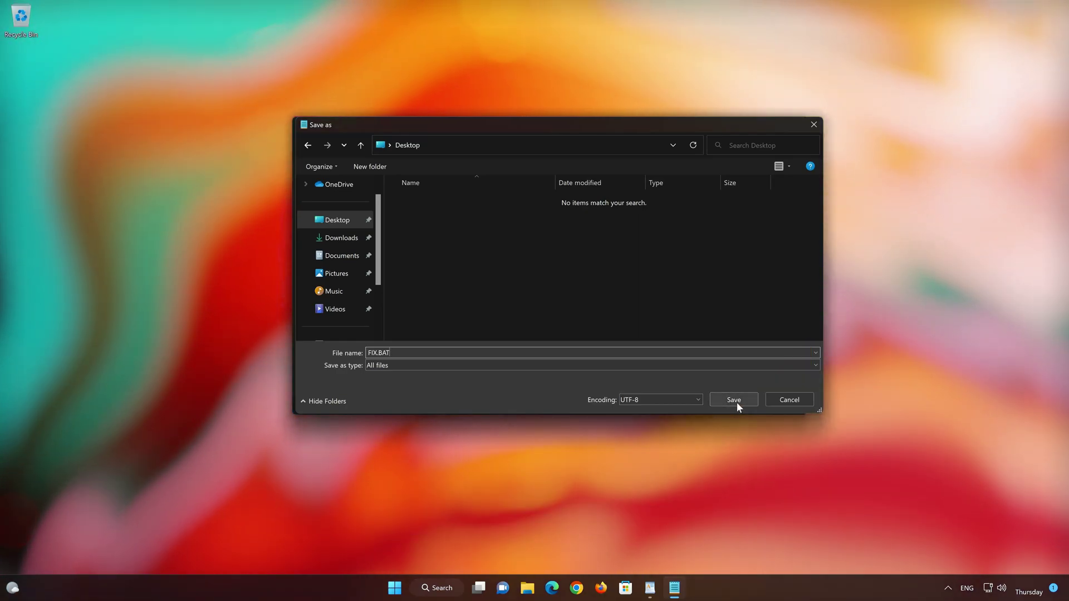
left_click(737, 401)
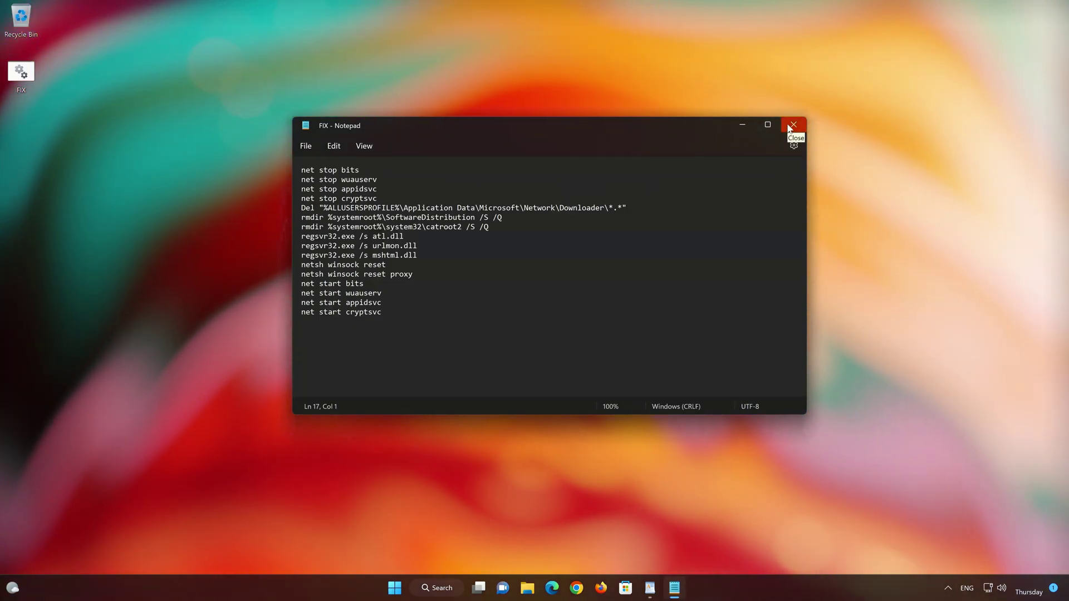
left_click(788, 126)
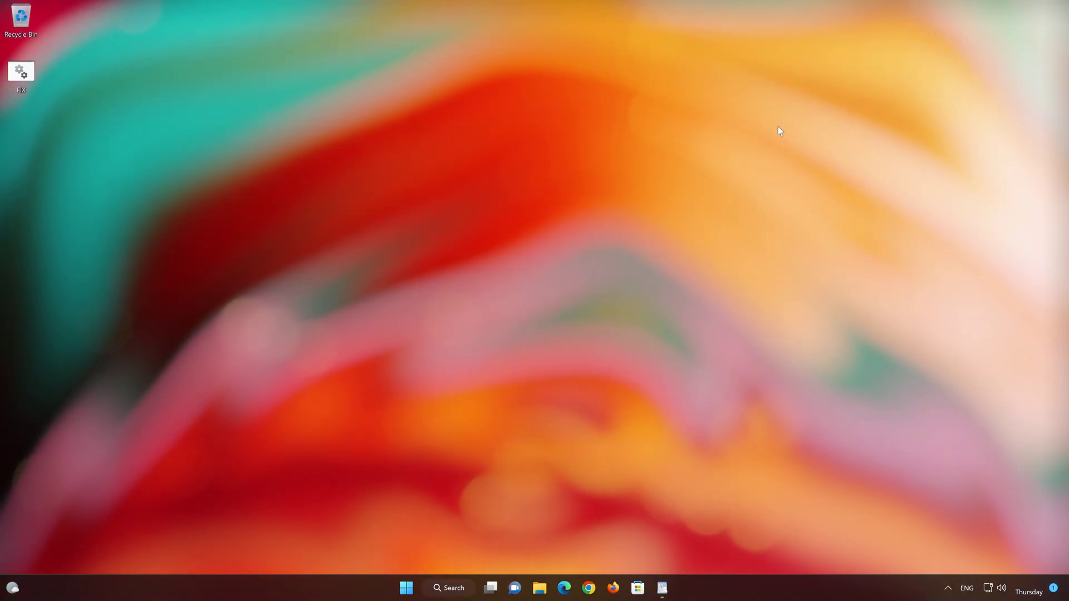
Run the FIX batch file on the desktop as administrator and allow it to make changes
right_click(23, 81)
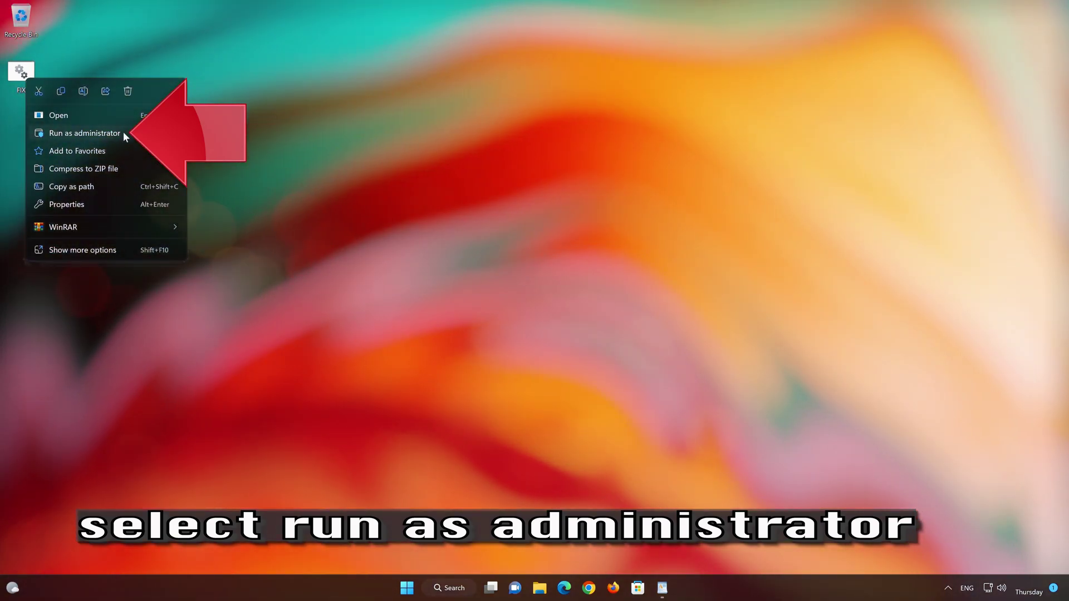
left_click(123, 133)
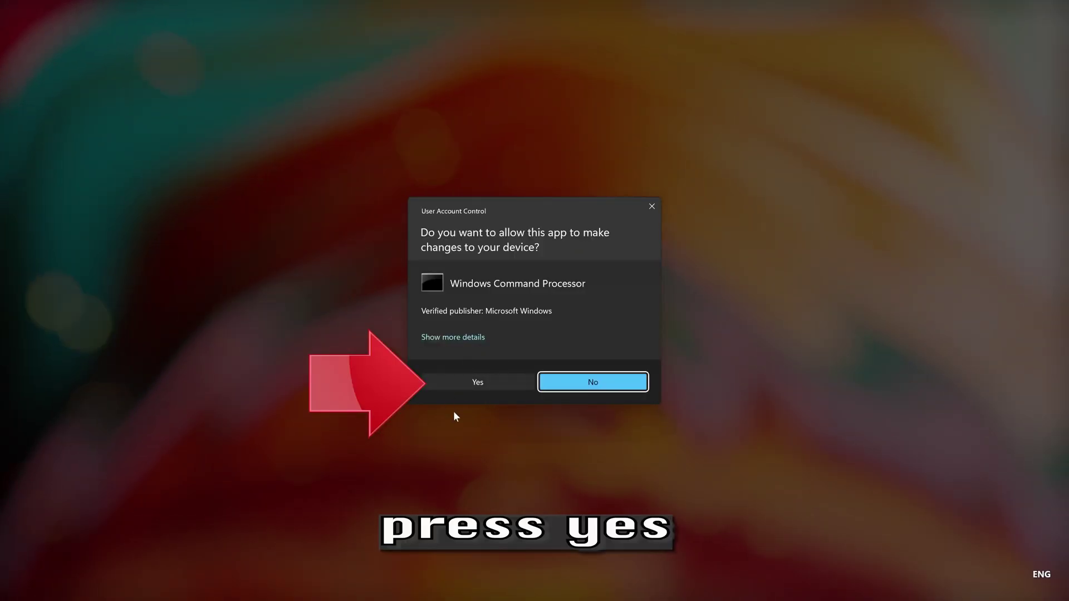
left_click(482, 384)
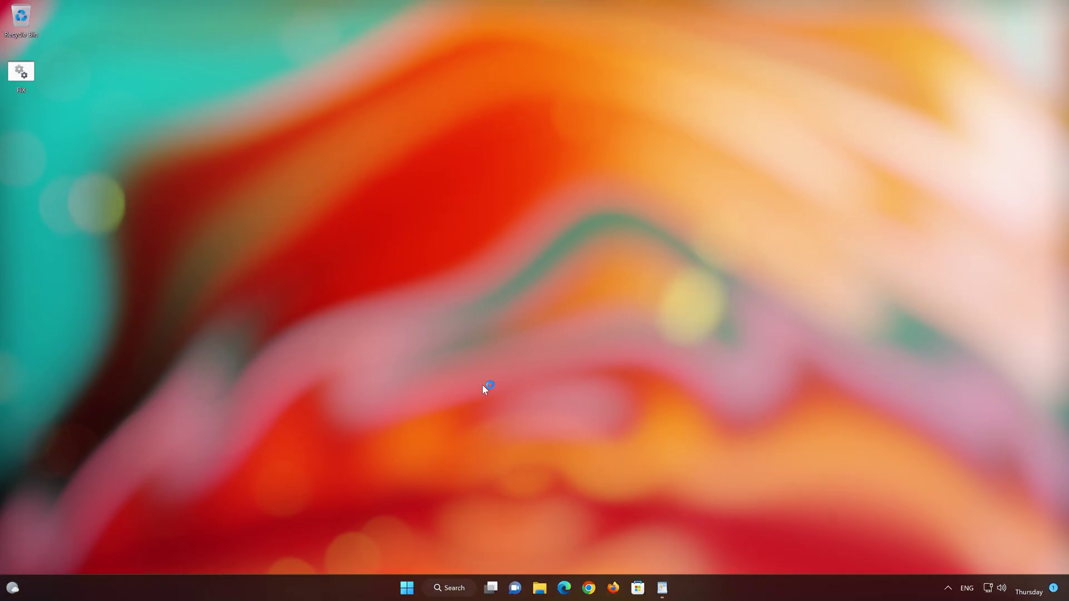
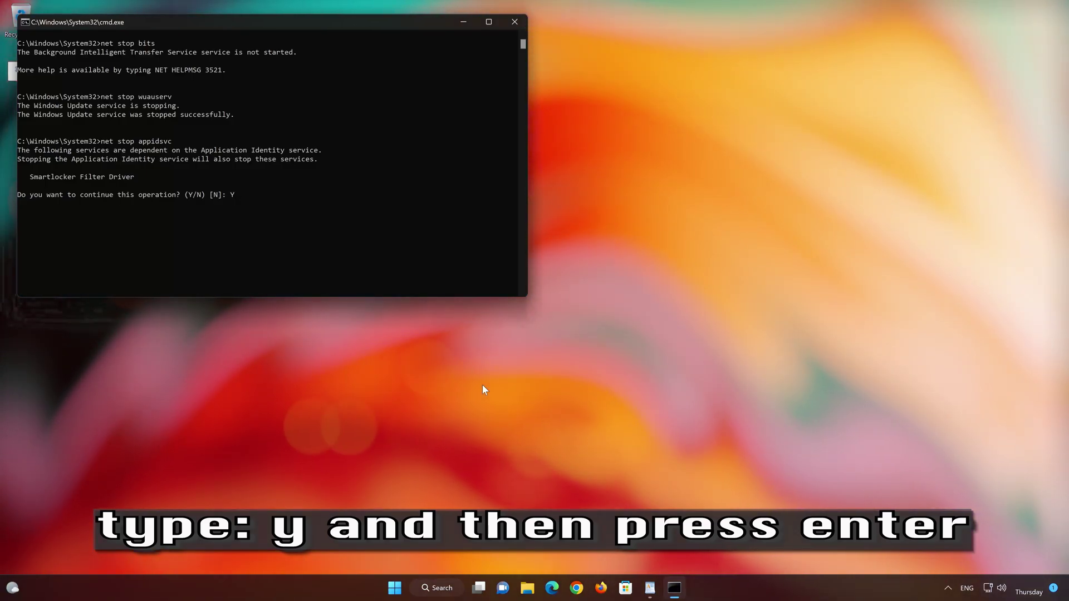
Answer Y to the batch file's prompts to stop the Application Identity service and delete the Downloader folder's files
key("Return")
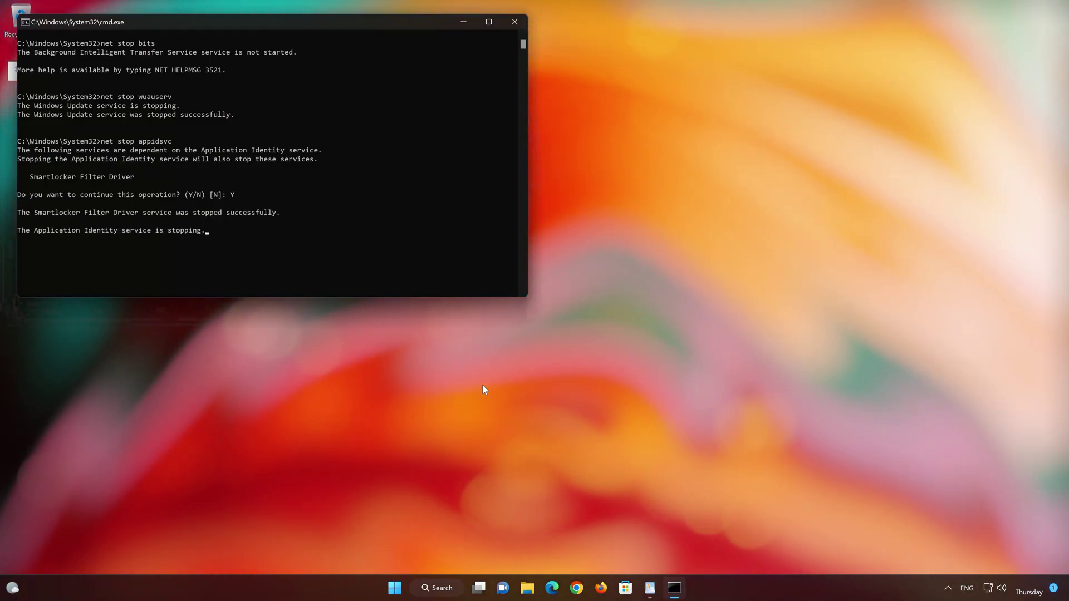
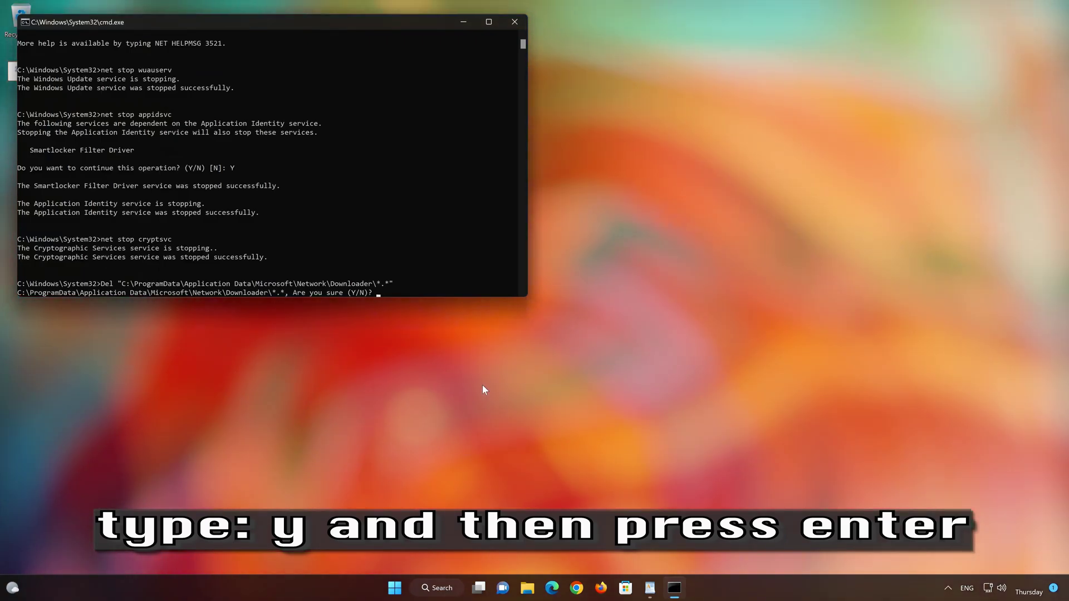
type("Y")
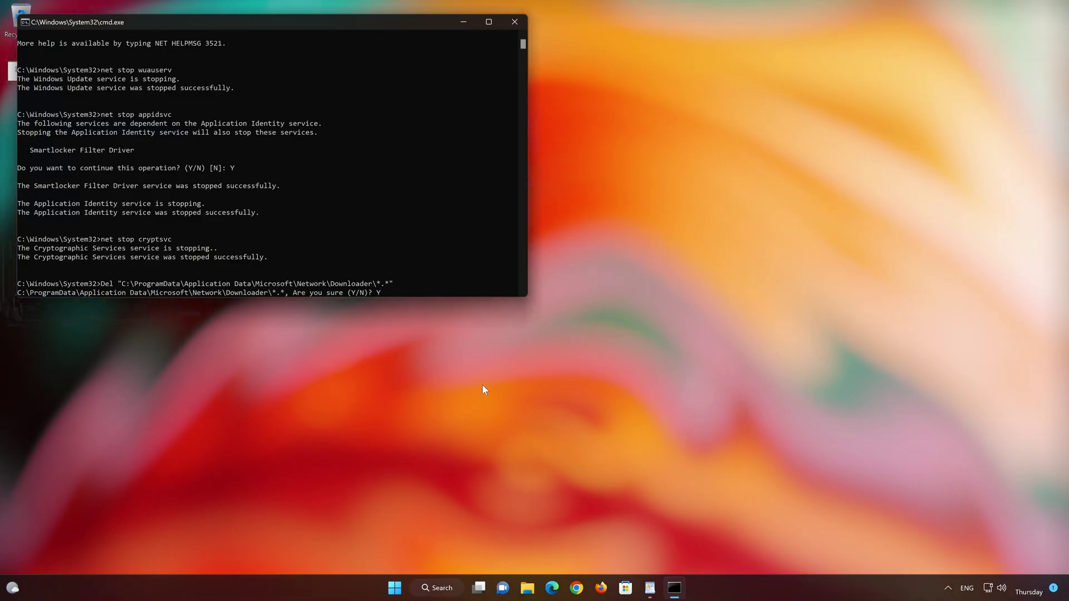
key("Return")
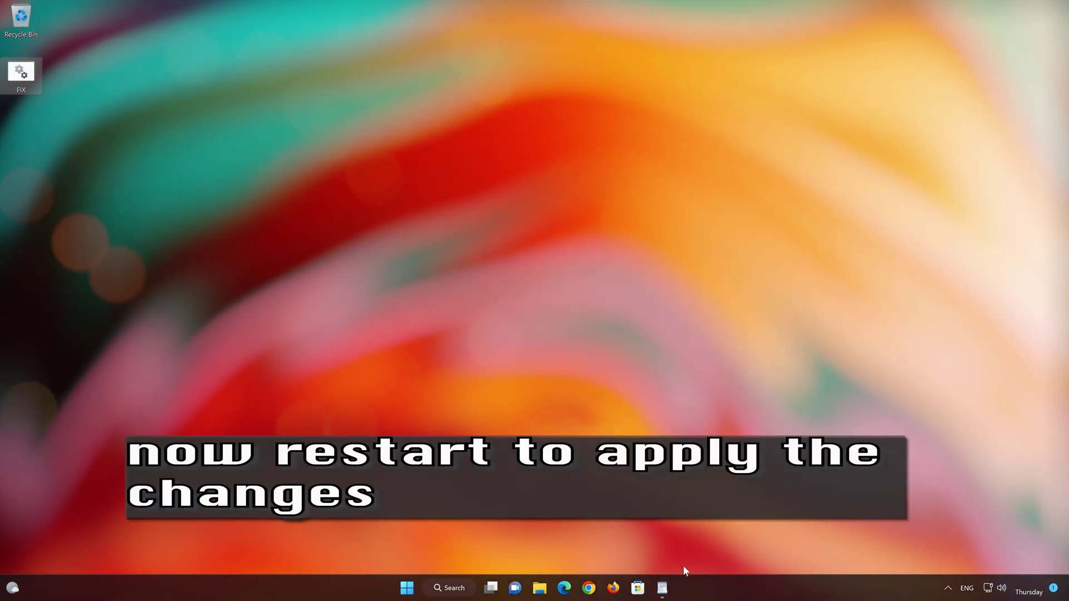
Close the WordPad document without saving its changes and restart the computer
left_click(661, 587)
left_click(770, 120)
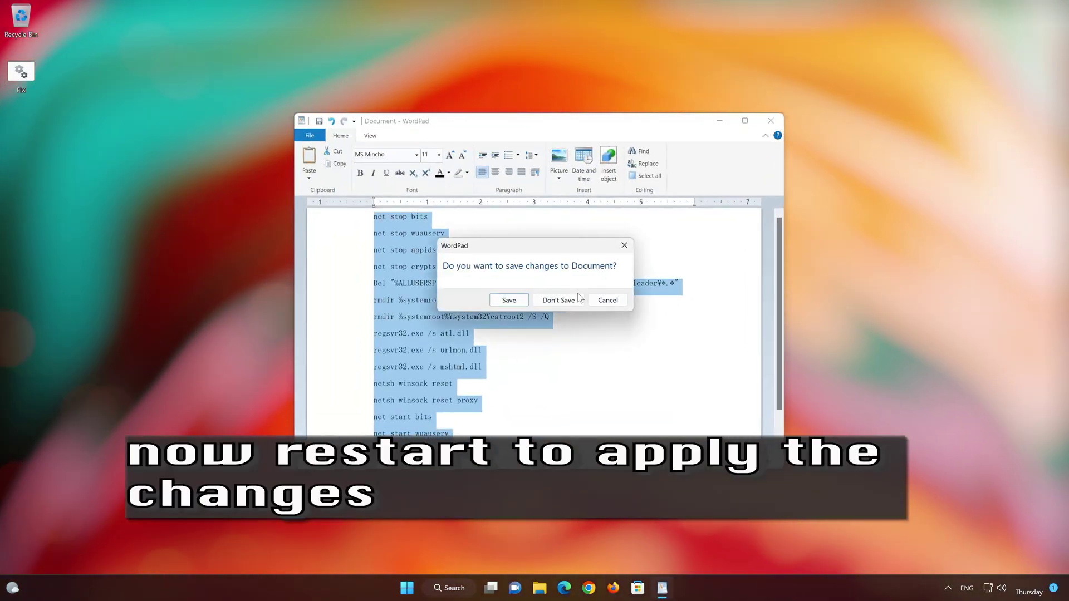
left_click(556, 298)
left_click(419, 588)
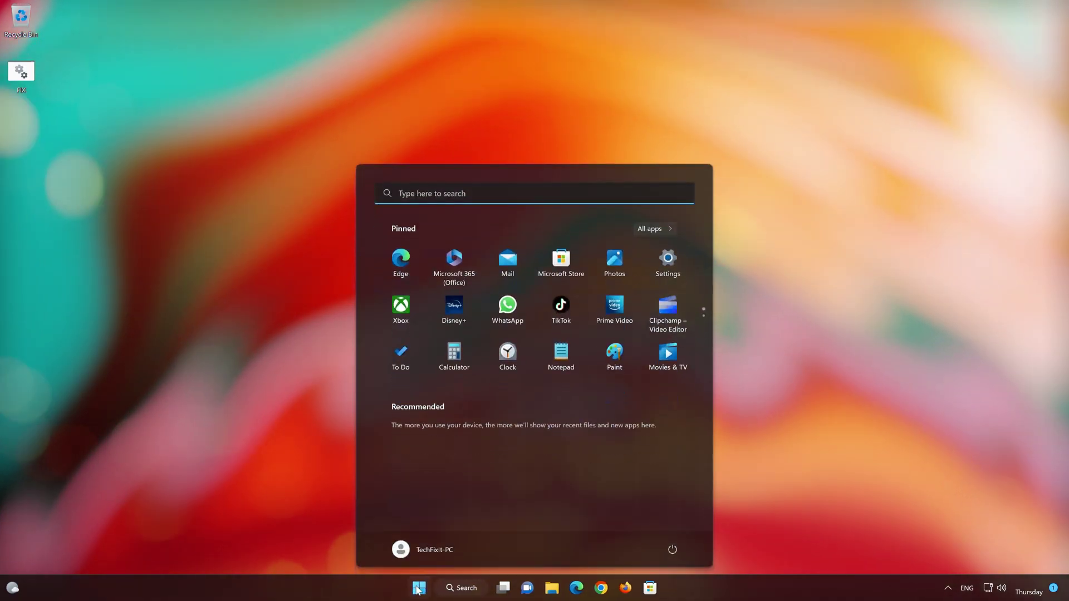
left_click(672, 550)
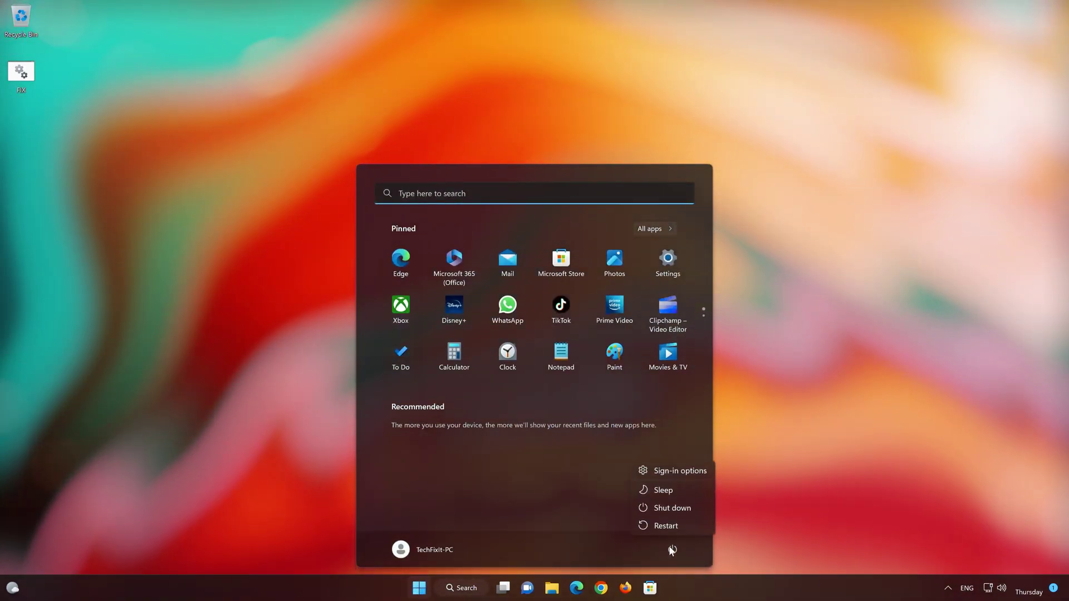
left_click(676, 530)
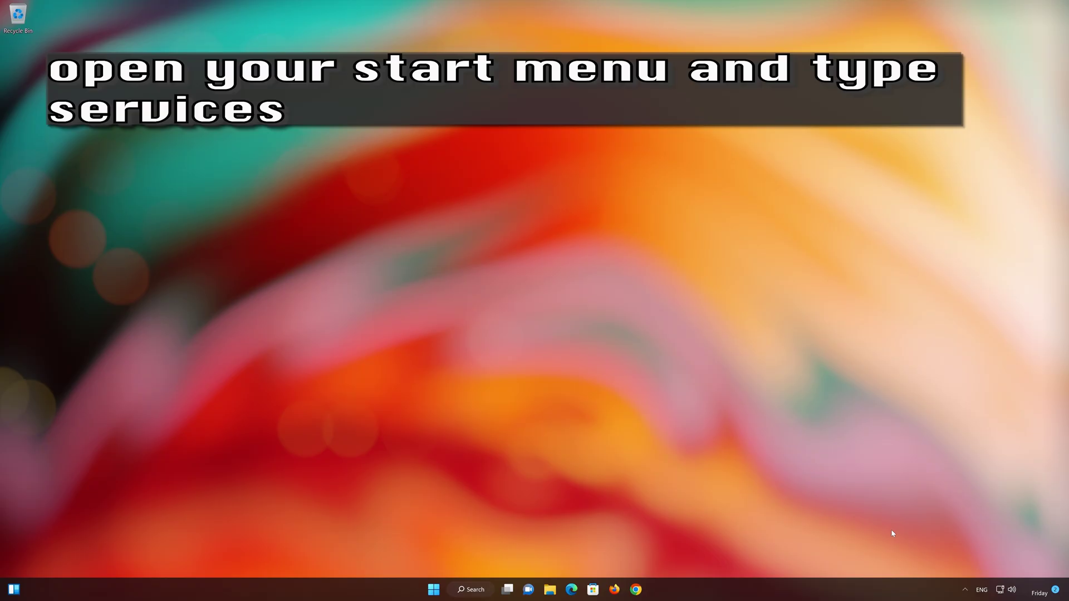
Search Windows for "services" and open the Services app
left_click(435, 591)
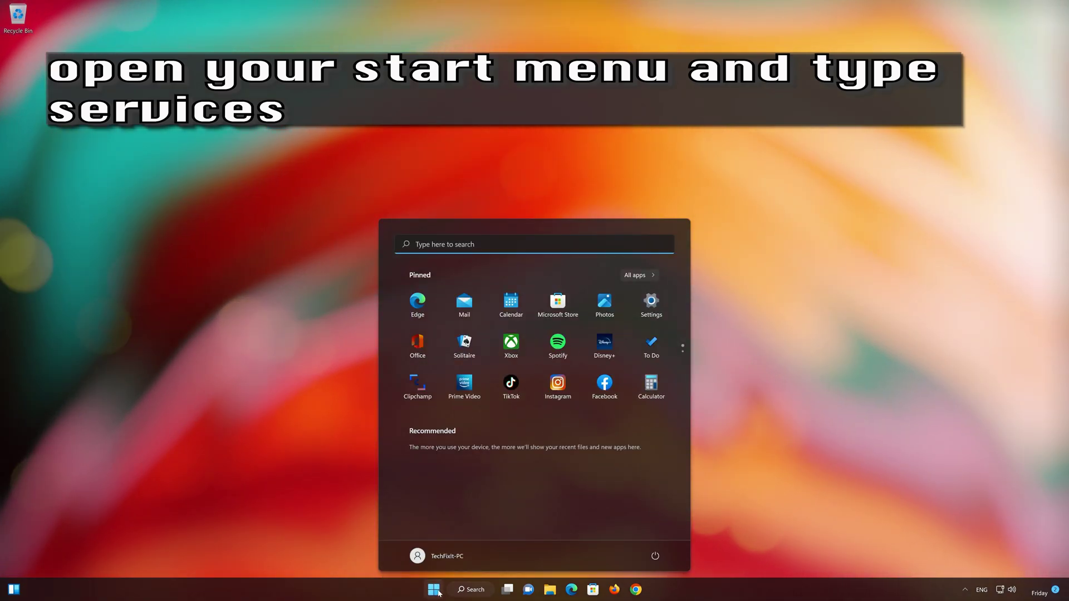
type("services")
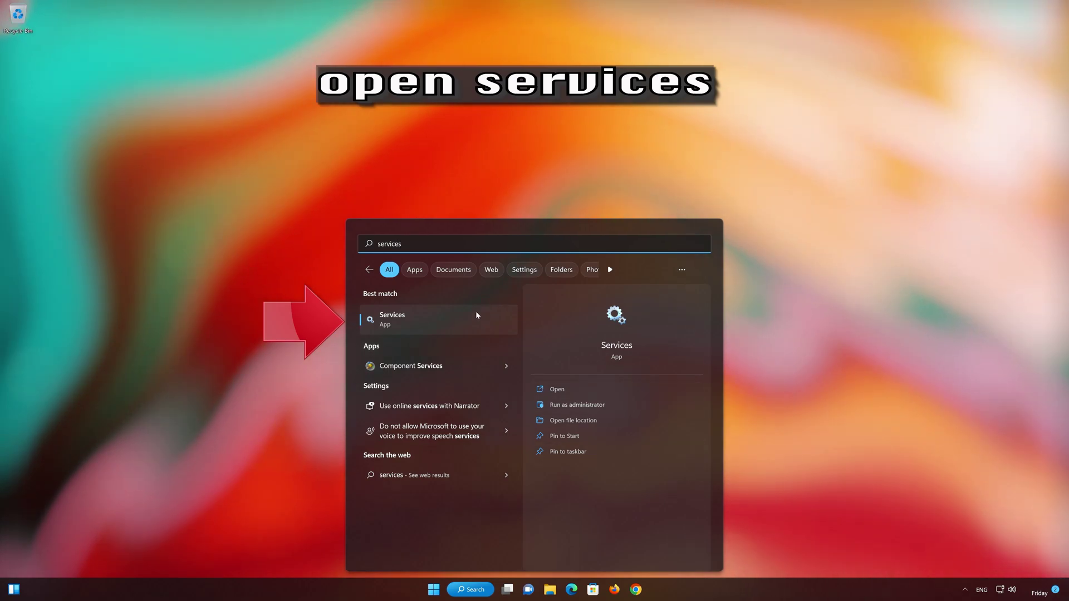
left_click(454, 330)
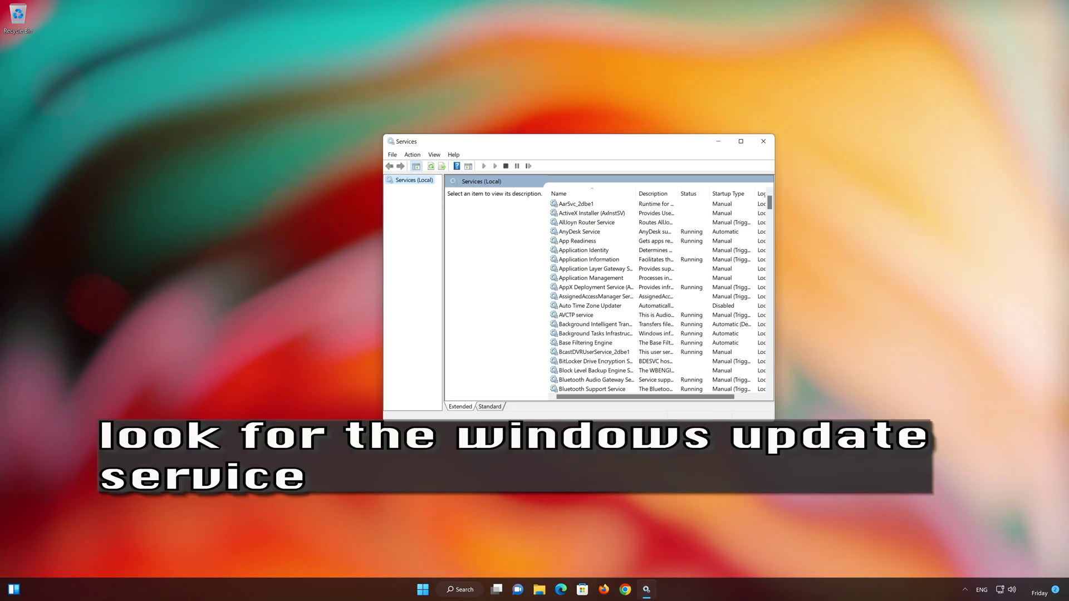
Find the Windows Update service in the services list and open its properties
left_click(576, 315)
scroll(579, 317, "down", 7)
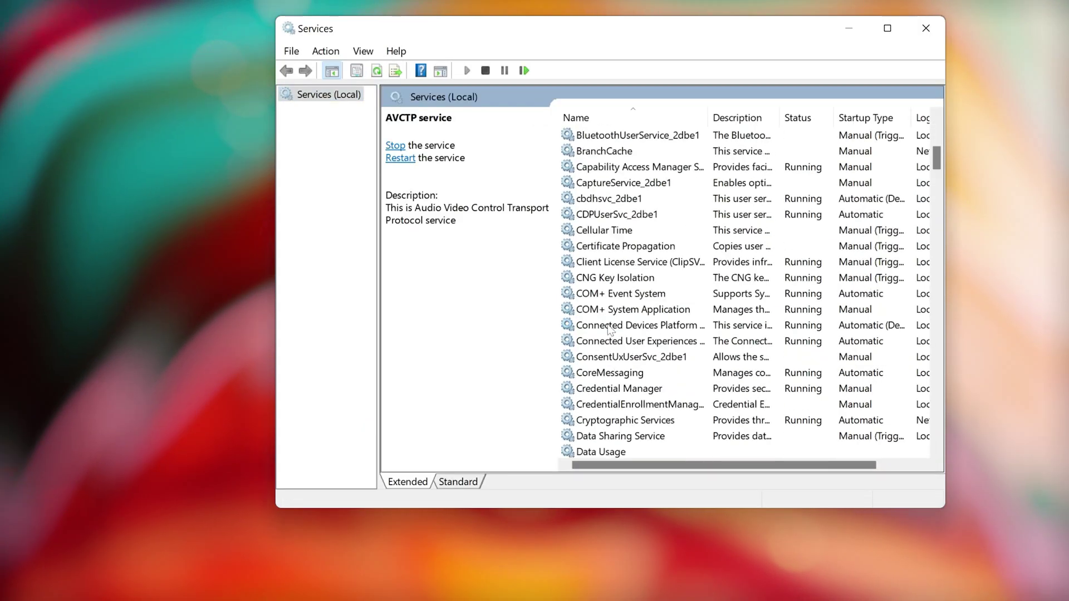
scroll(611, 330, "down", 9)
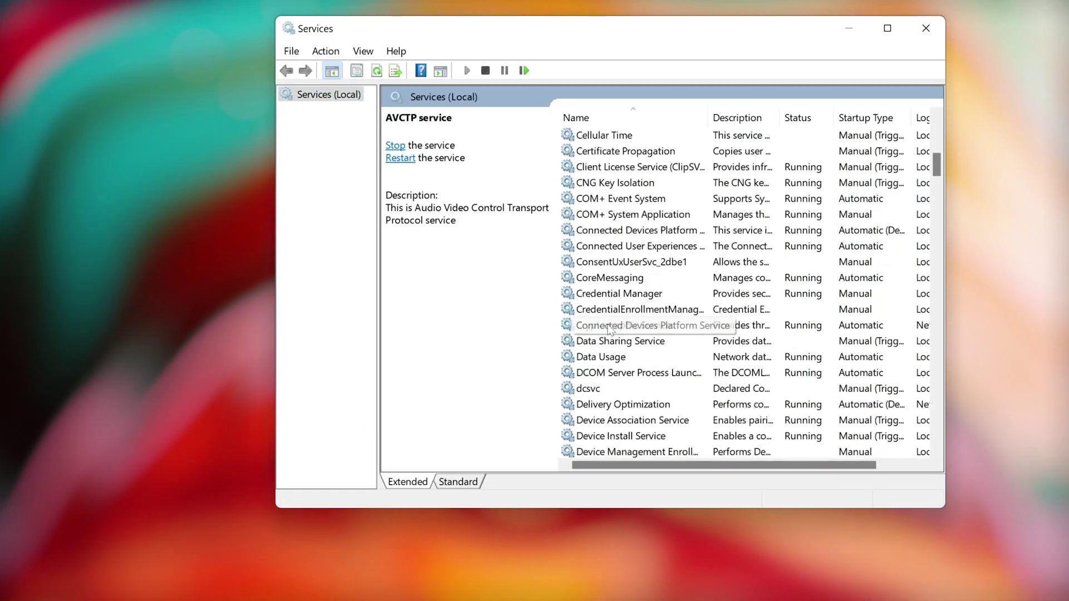
scroll(611, 330, "down", 20)
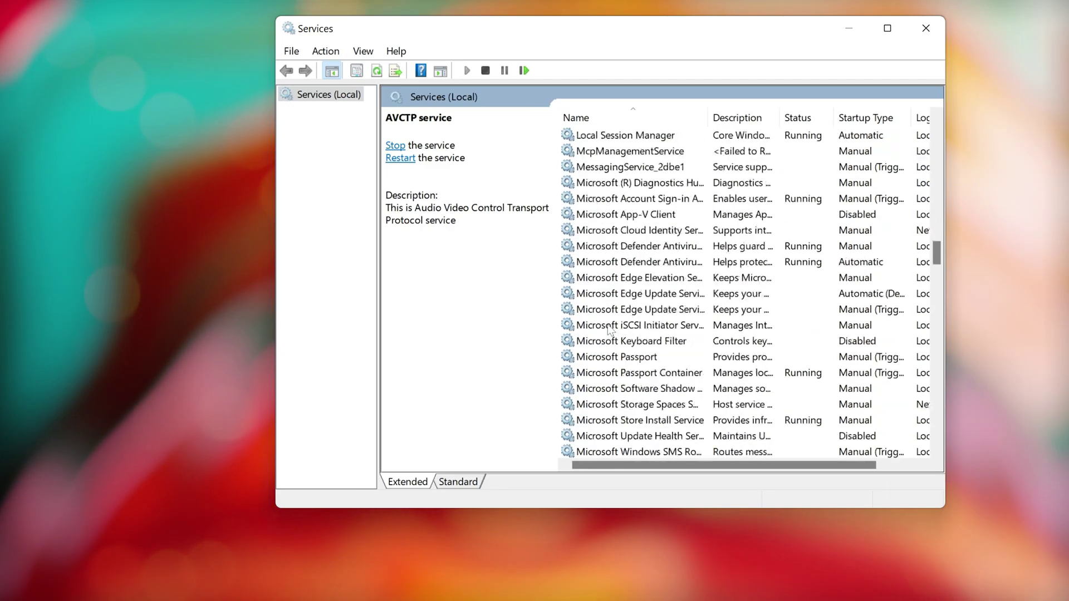
scroll(611, 330, "down", 20)
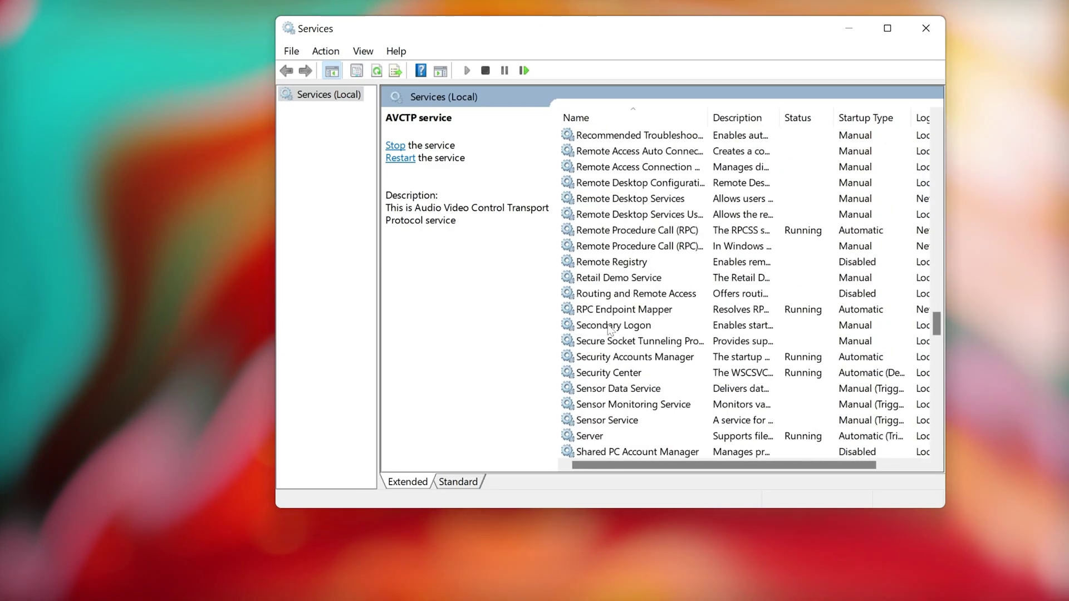
scroll(611, 330, "down", 11)
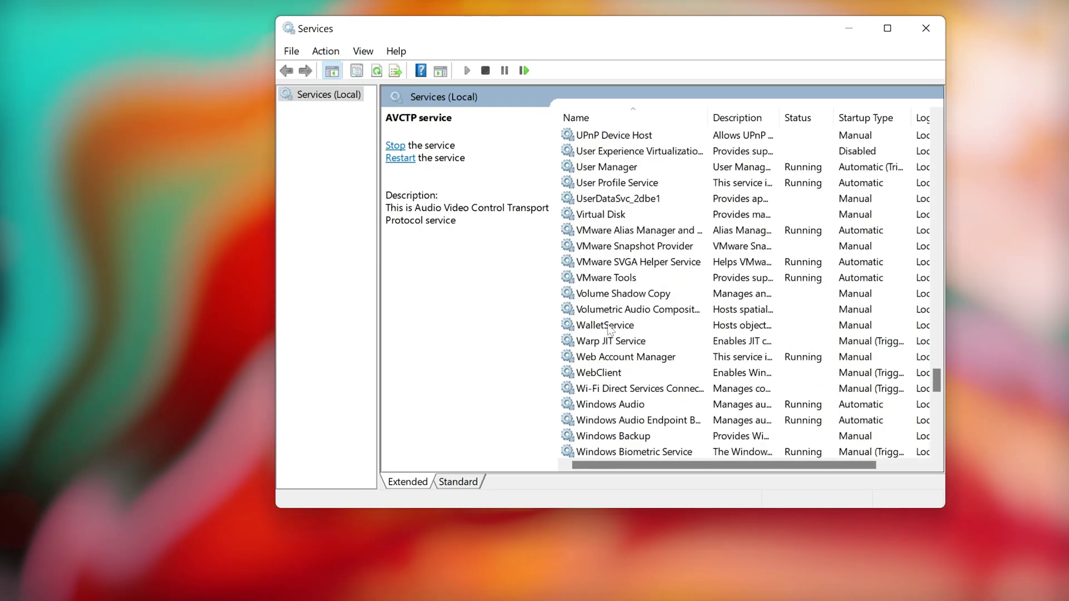
scroll(610, 329, "down", 5)
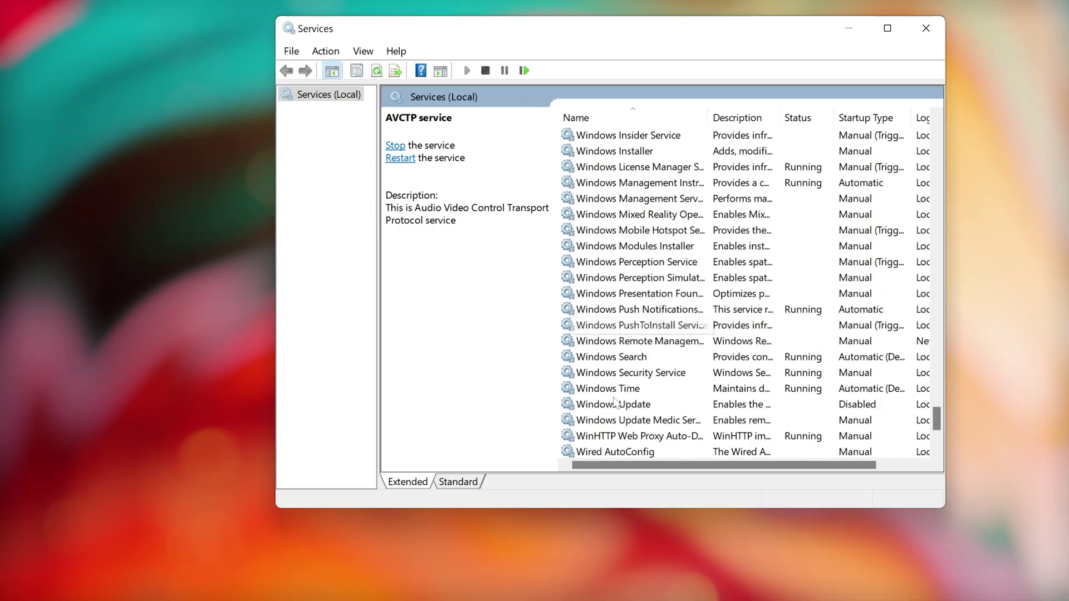
left_click(615, 404)
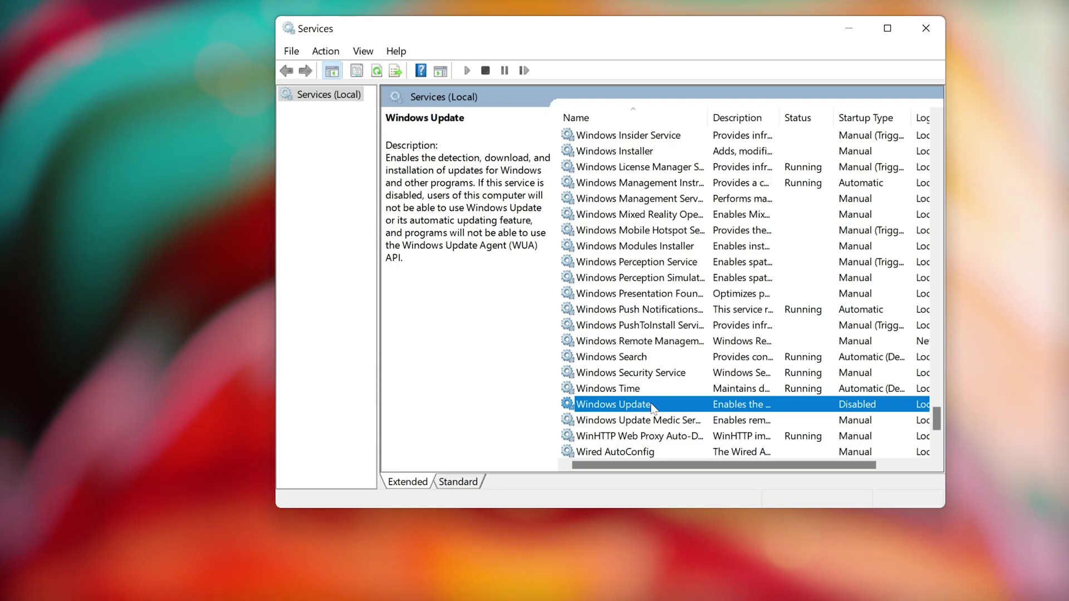
right_click(653, 408)
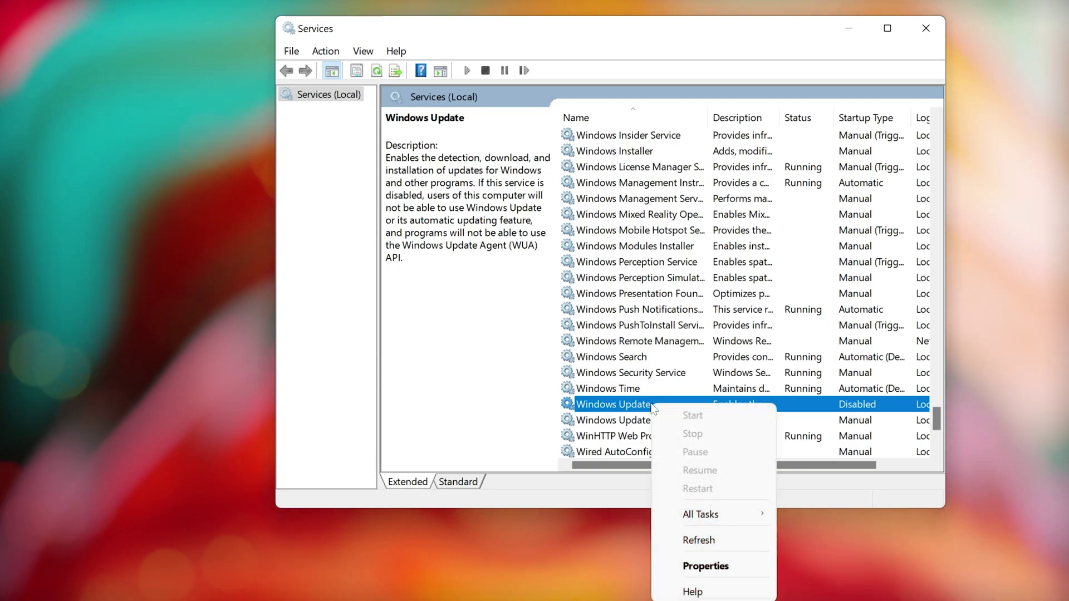
left_click(733, 567)
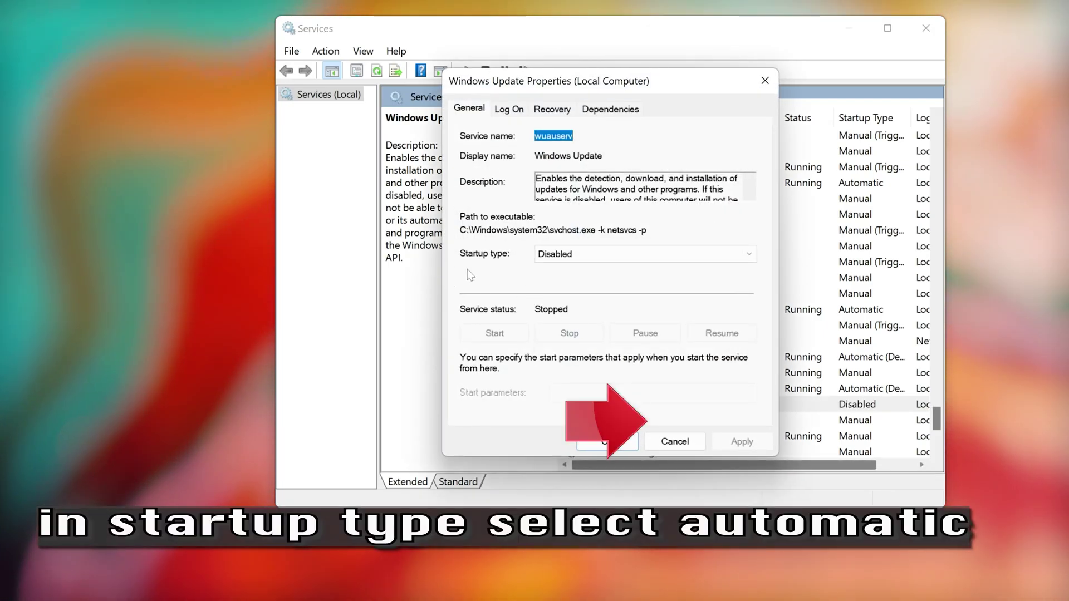
Set the Windows Update service's startup type to Automatic and apply the change
left_click(597, 255)
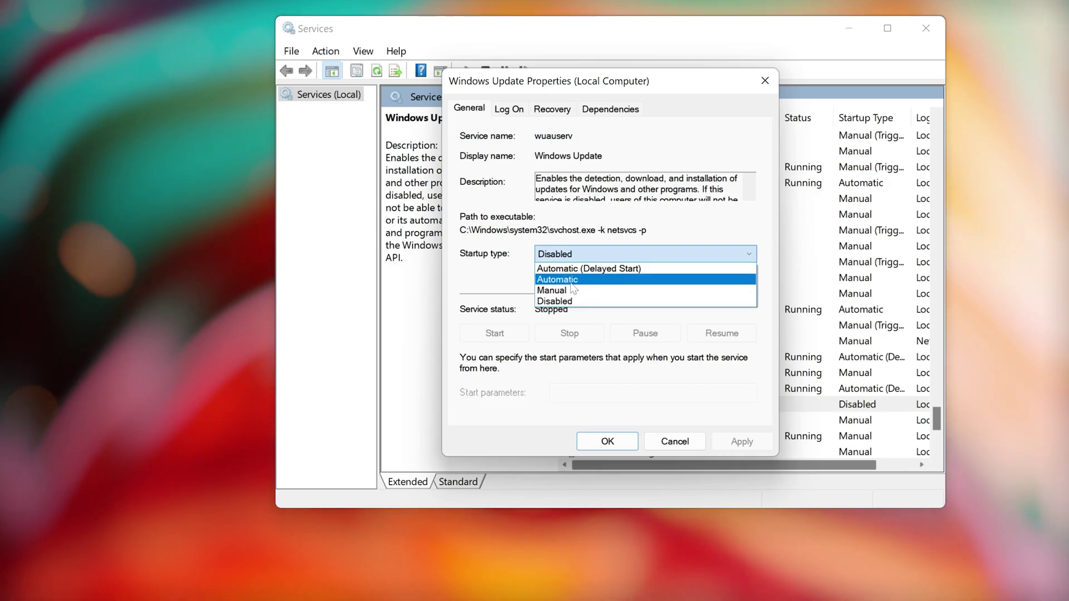
left_click(615, 280)
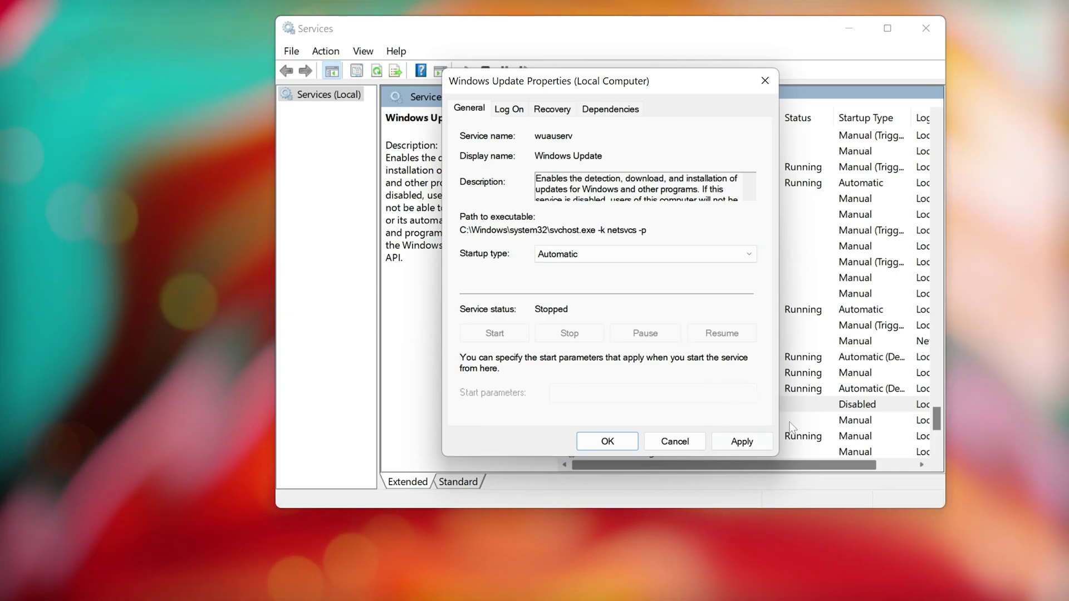
left_click(737, 441)
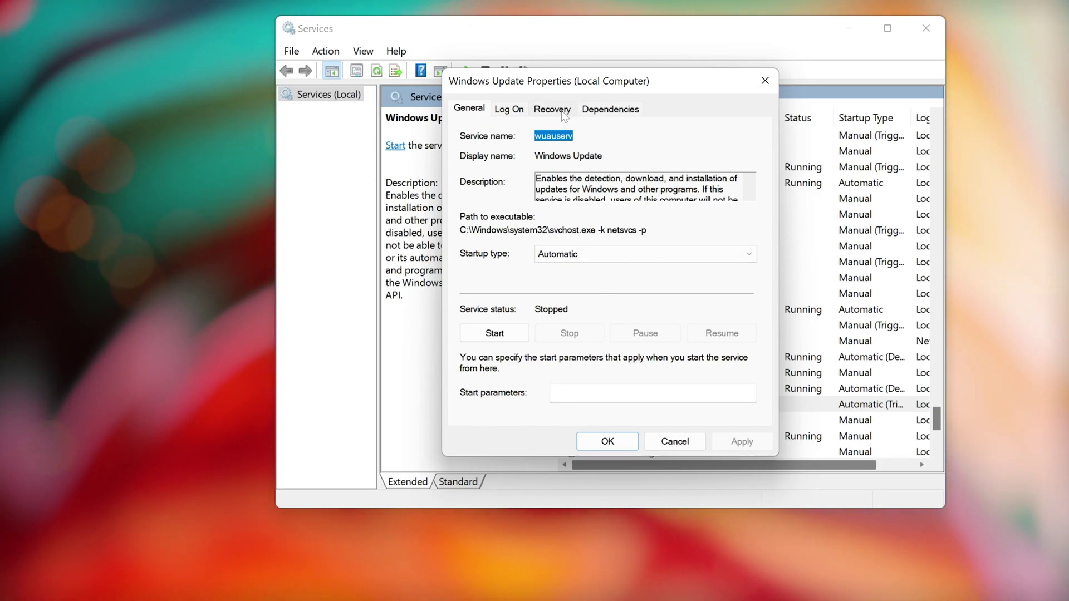
Set the Windows Update service's second failure response to Restart the Service, confirm the properties, and start the service
left_click(565, 110)
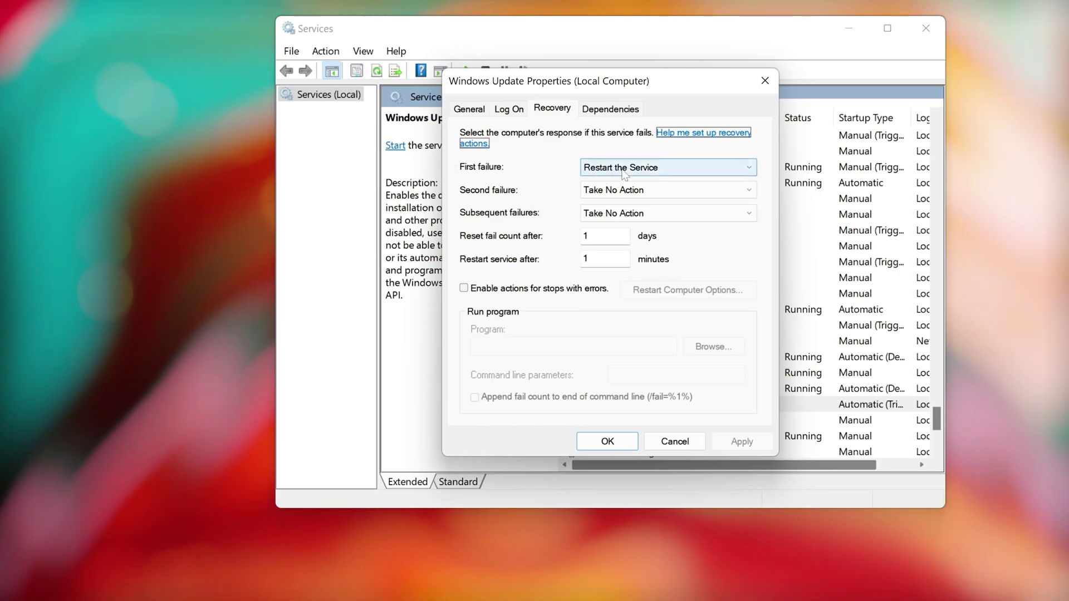
left_click(599, 193)
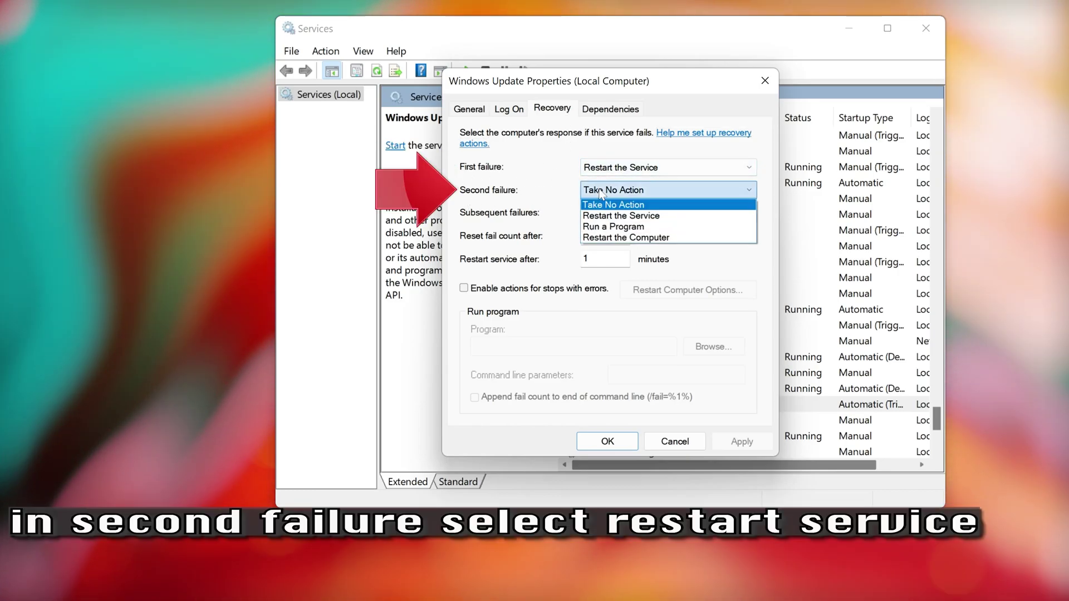
left_click(610, 217)
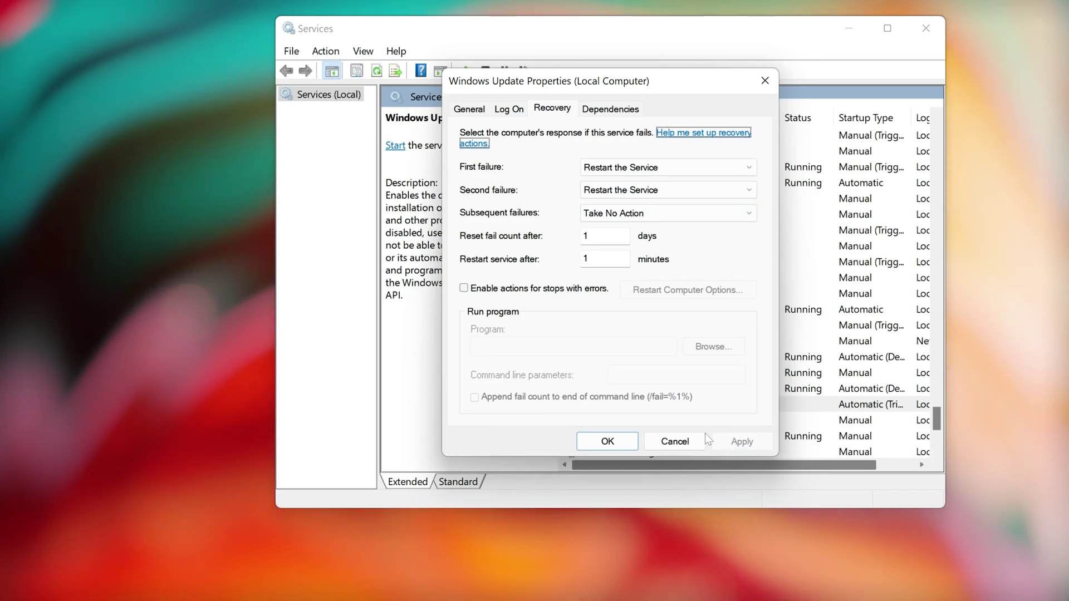
left_click(608, 442)
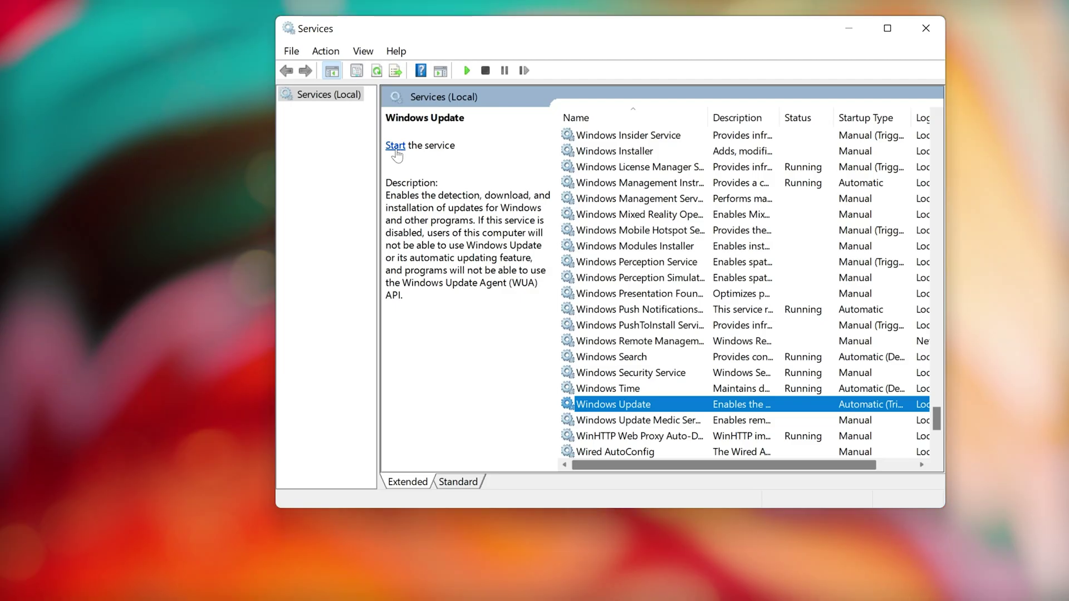
left_click(396, 146)
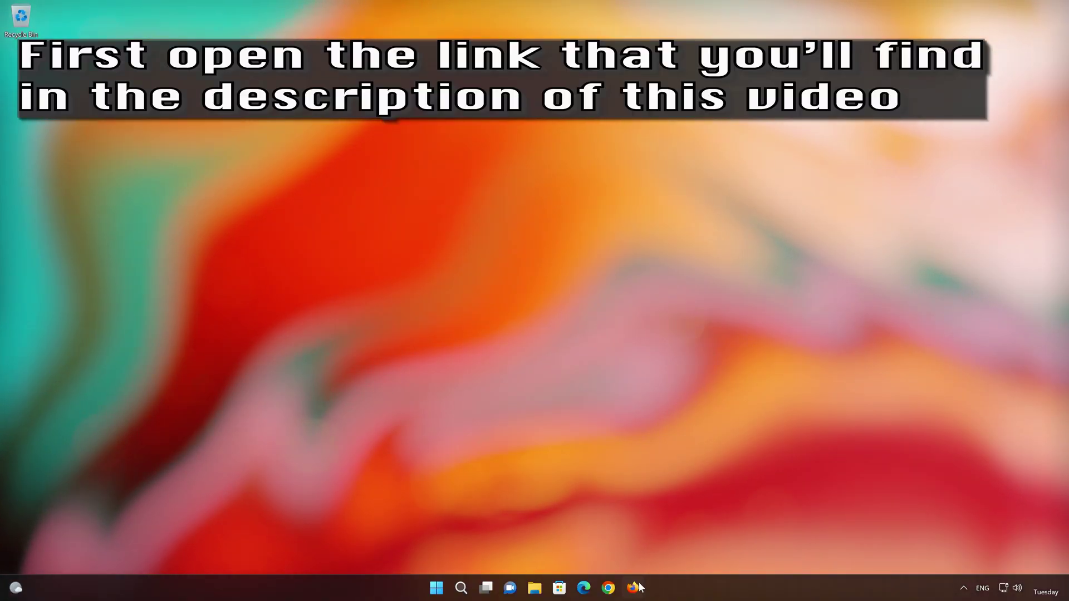
left_click(635, 587)
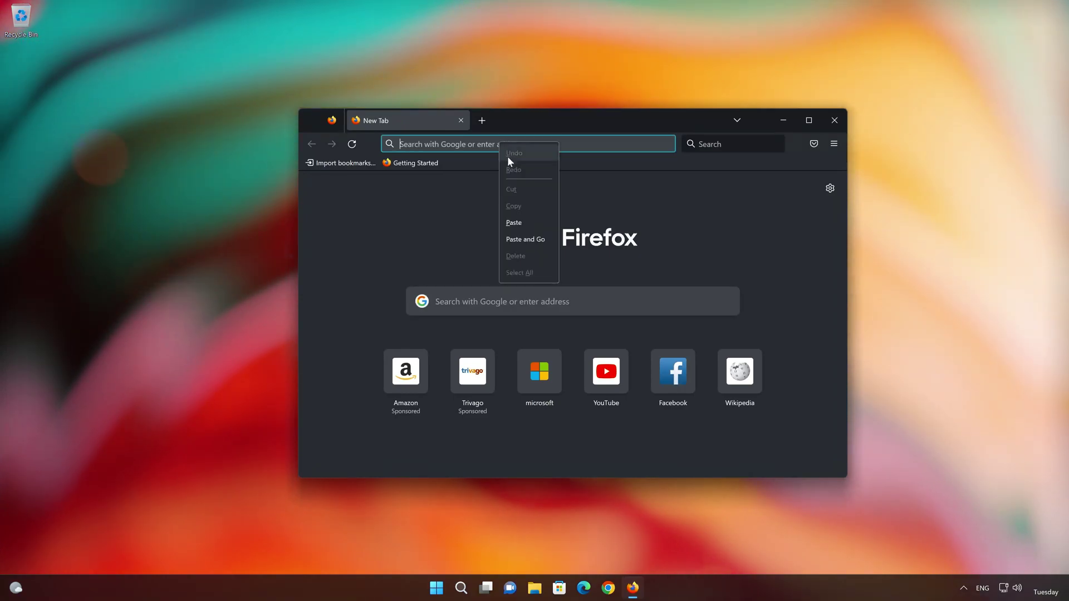
left_click(526, 239)
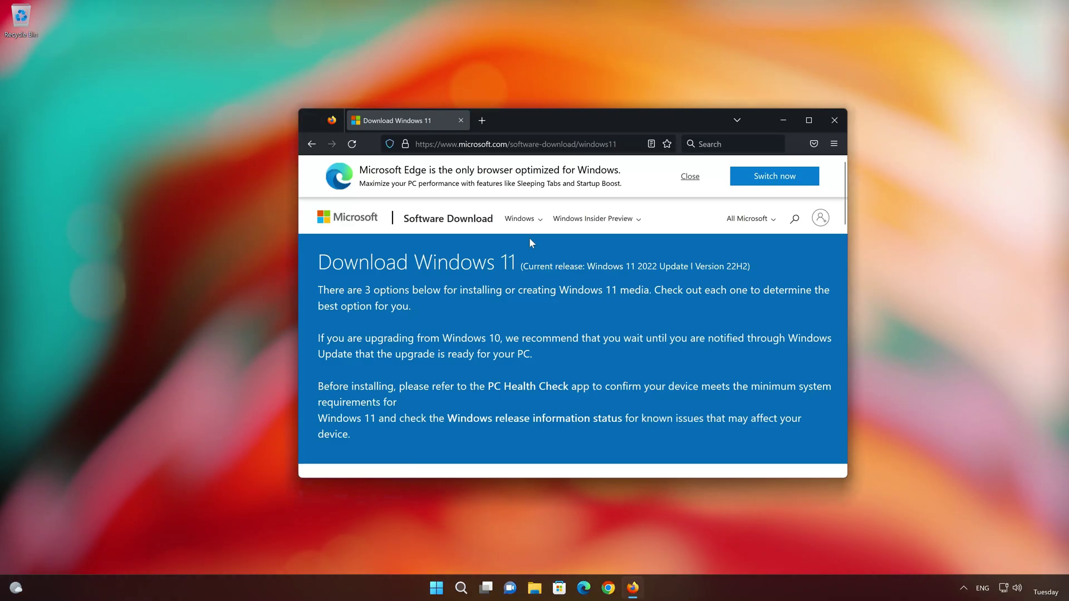
scroll(530, 244, "down", 5)
scroll(530, 249, "down", 2)
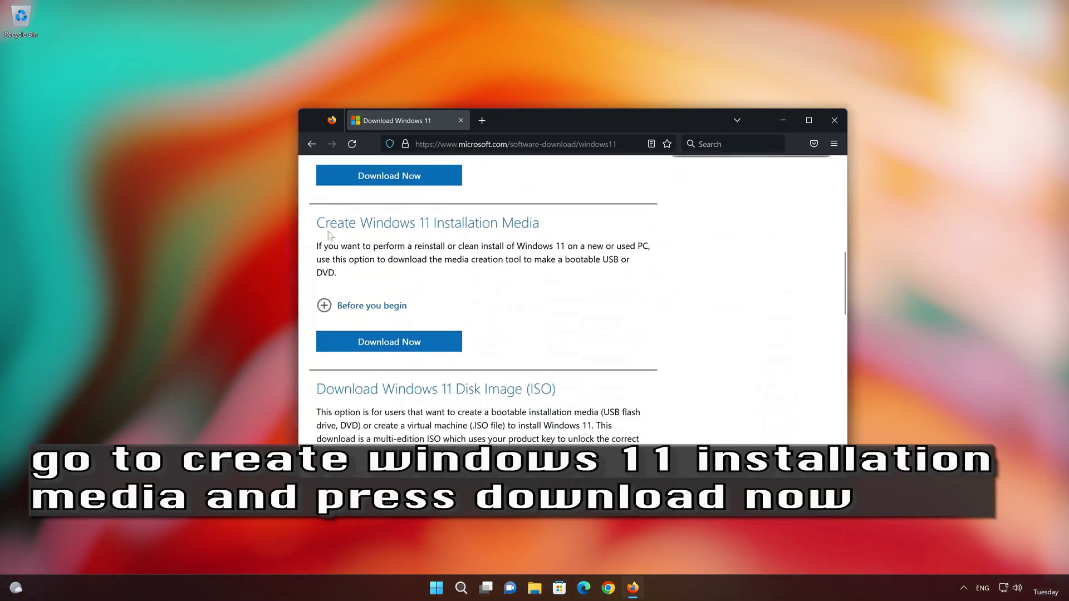
left_click(408, 346)
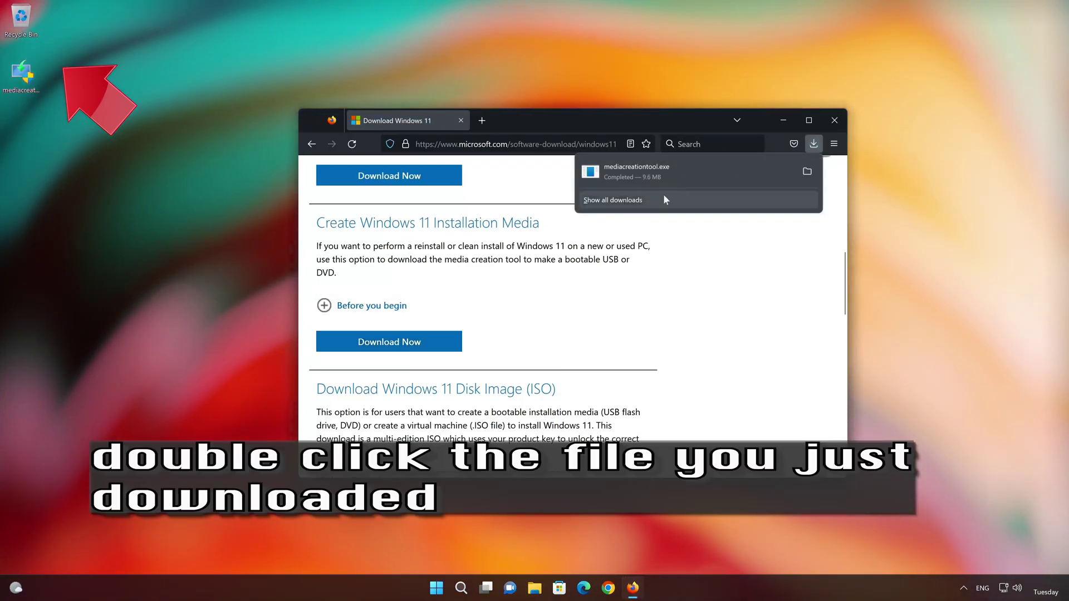
Close the browser, run the downloaded mediacreationtool file from the desktop with permission to make changes, and accept its license terms
left_click(830, 118)
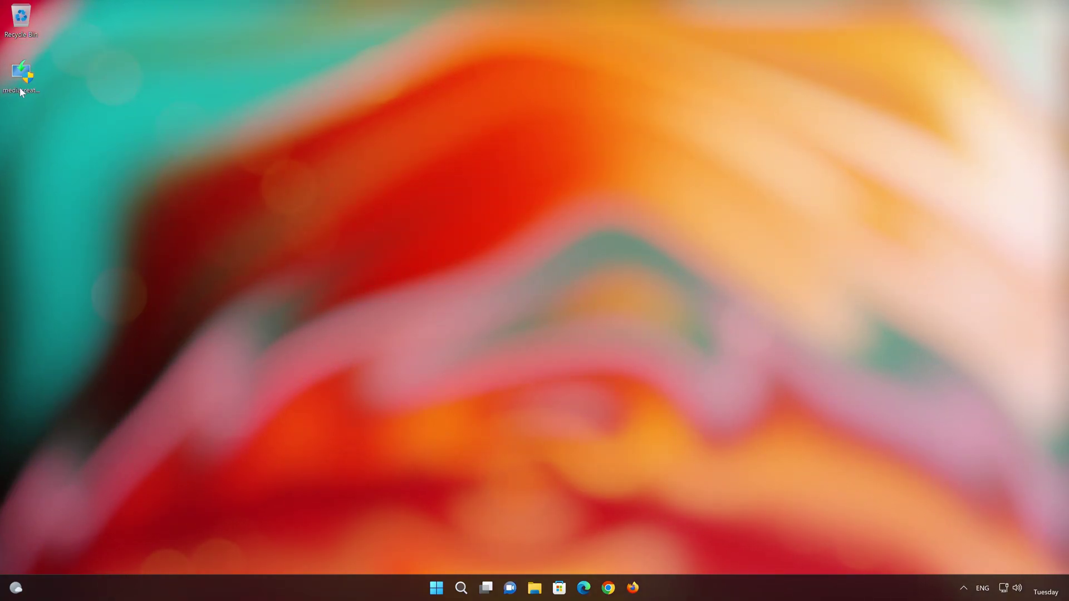
double_click(21, 89)
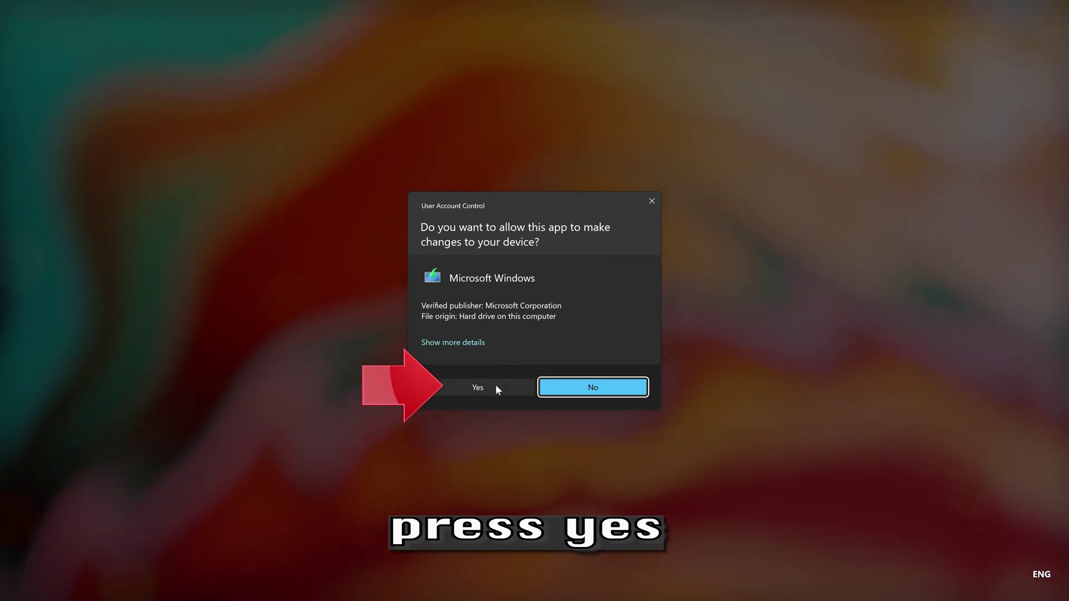
left_click(472, 389)
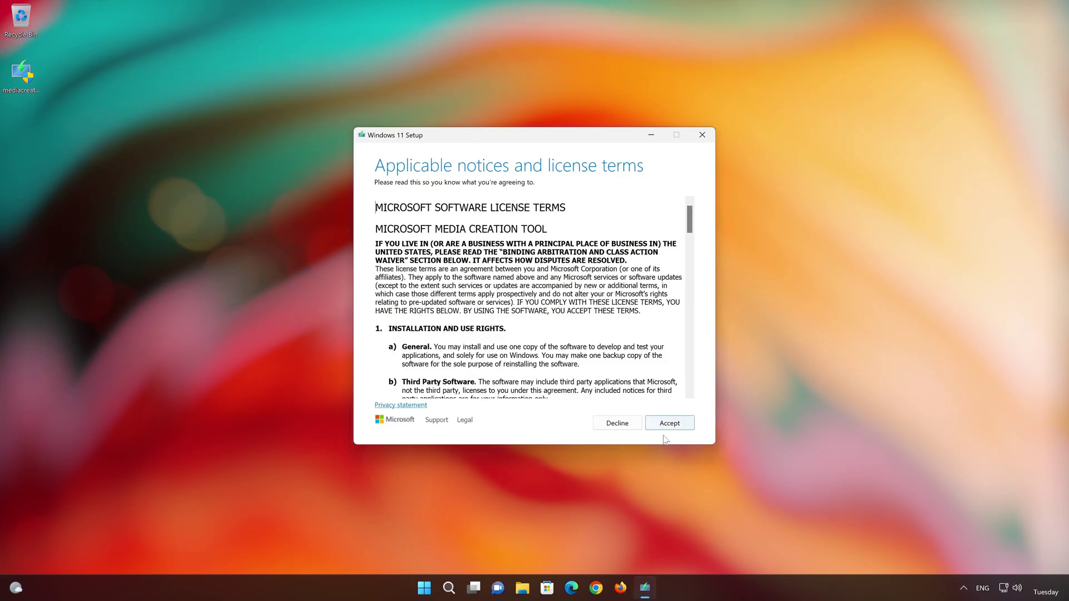
left_click(671, 424)
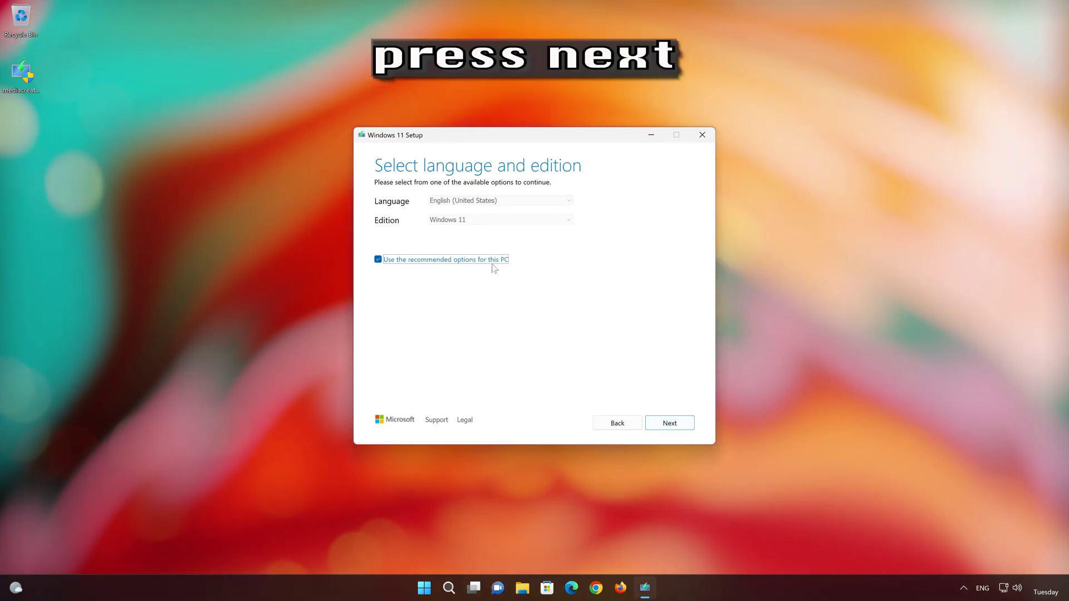
Continue with the recommended language and edition for this PC, and choose ISO file as the media to use
left_click(669, 424)
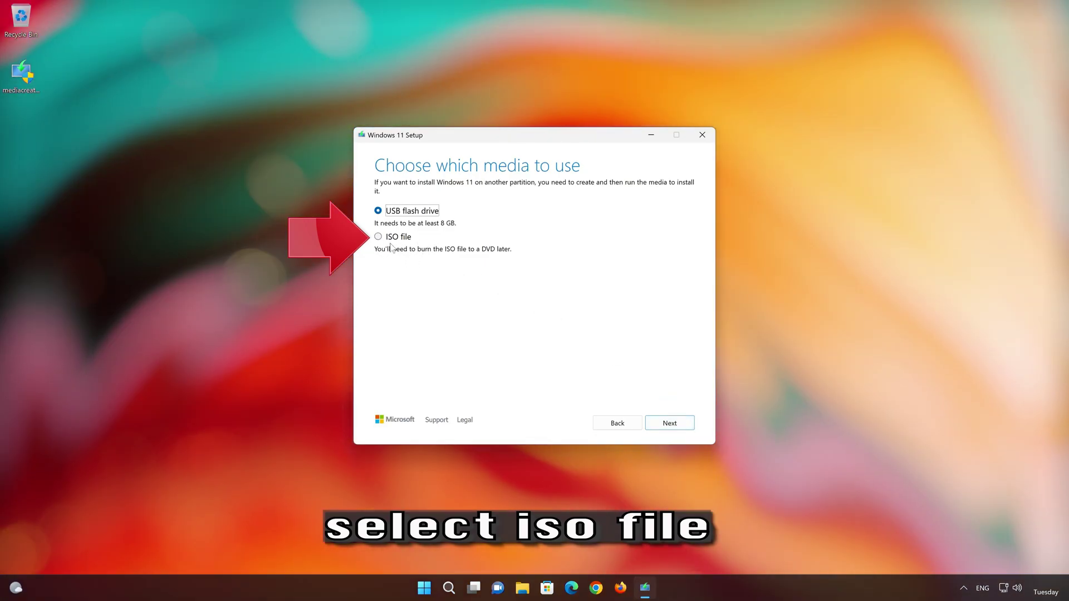
left_click(379, 237)
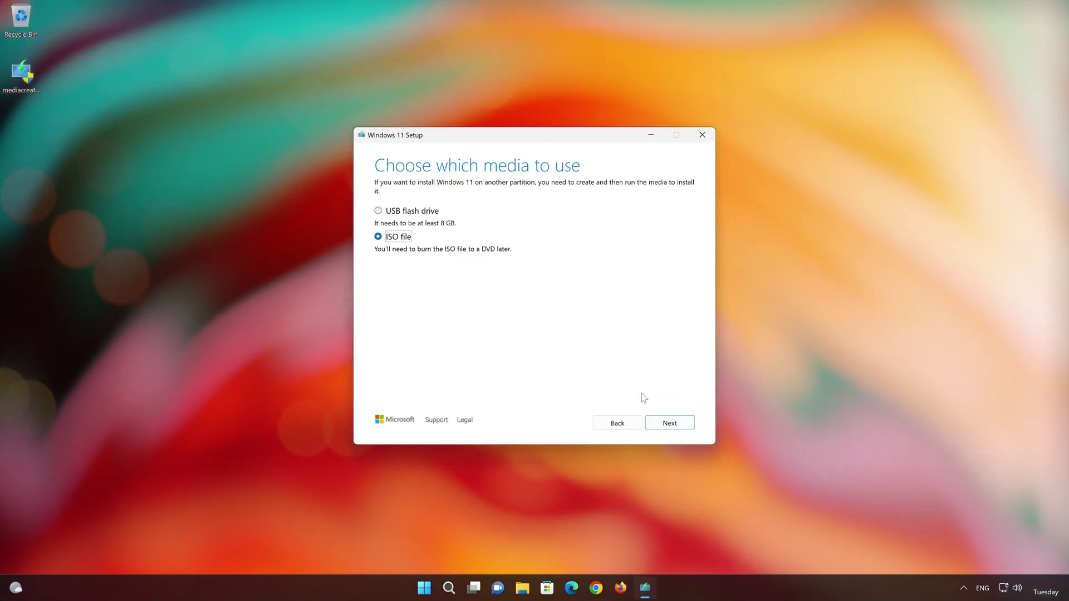
left_click(673, 426)
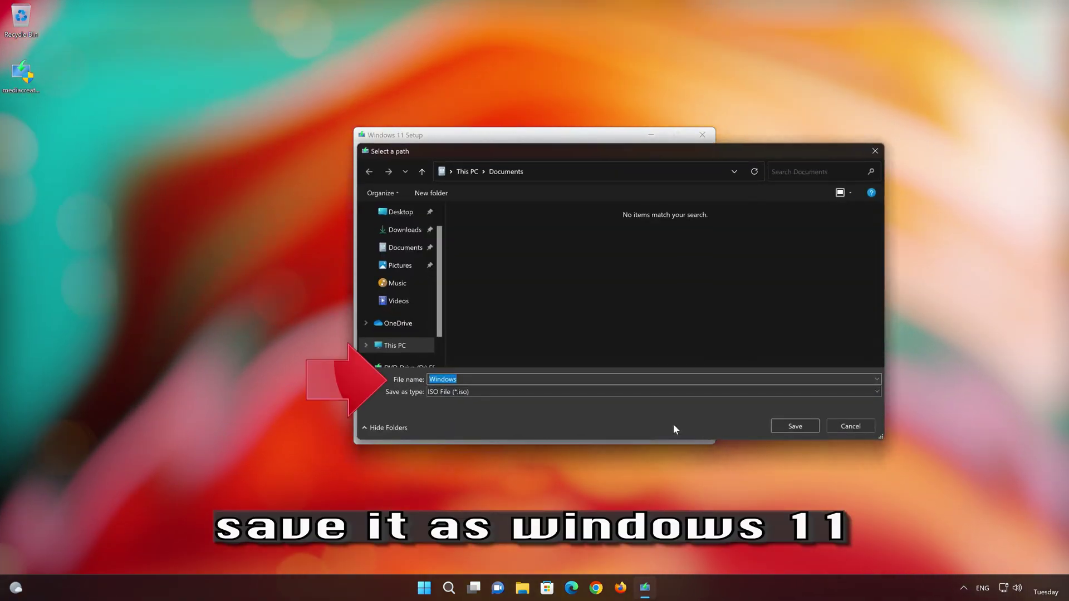
Save the ISO file as Windows 11 on the Desktop and finish the media creation setup
key("End")
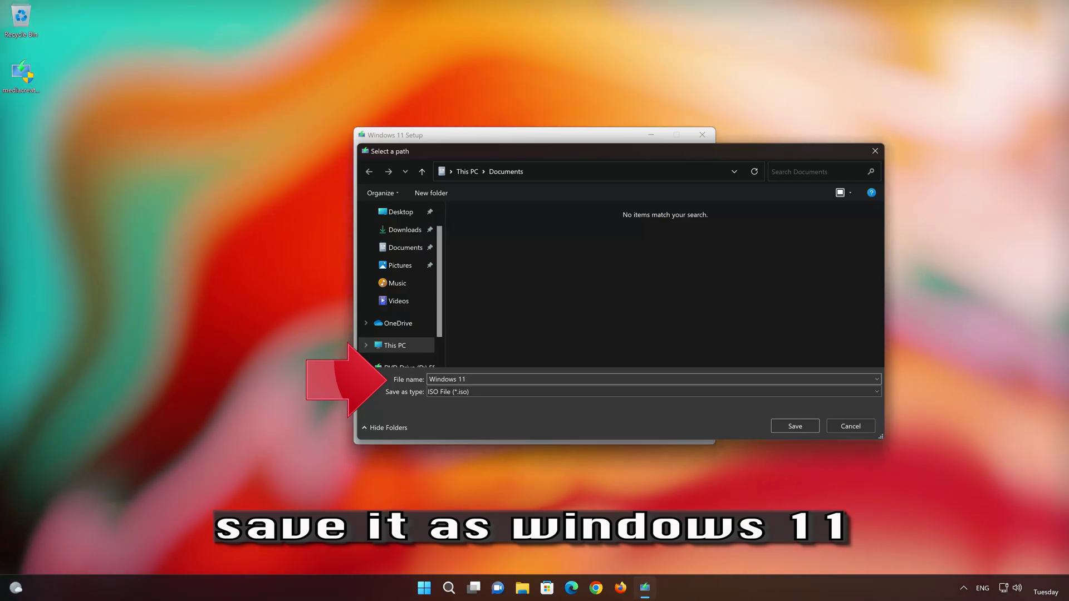
left_click(401, 212)
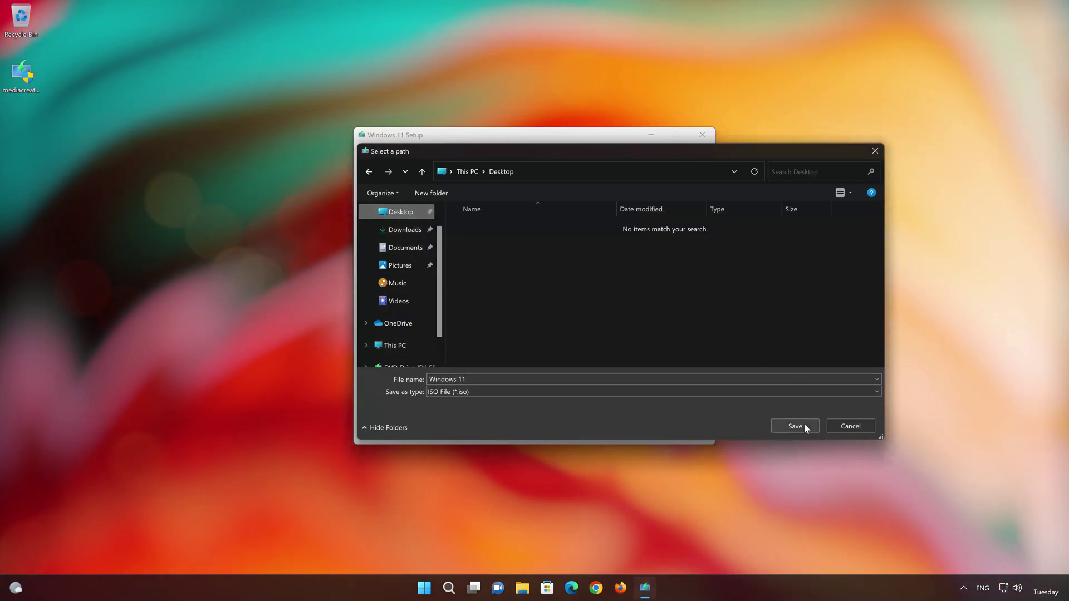
left_click(804, 424)
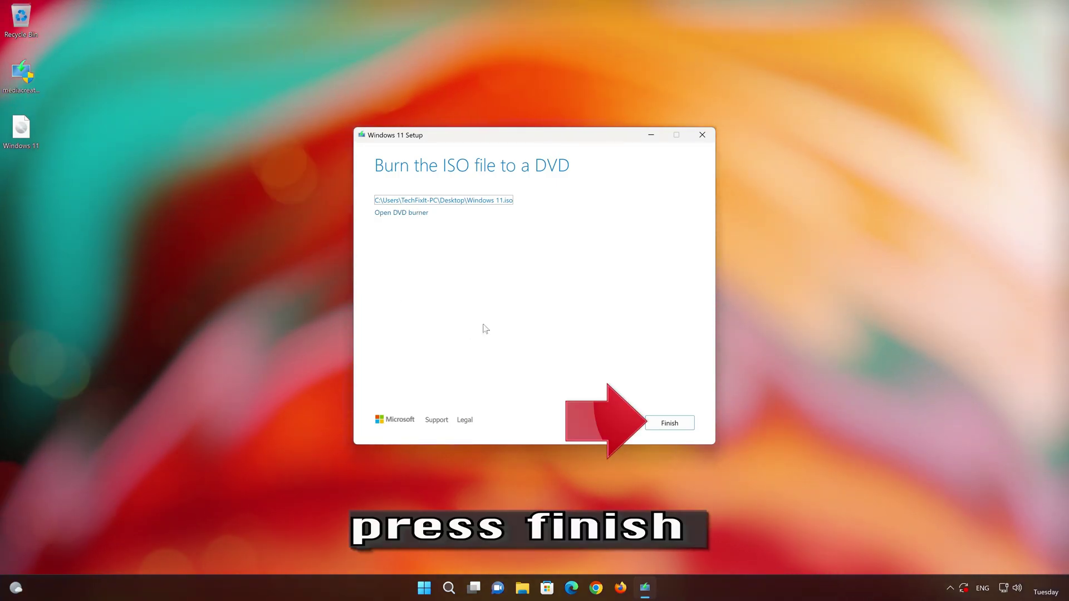
left_click(671, 424)
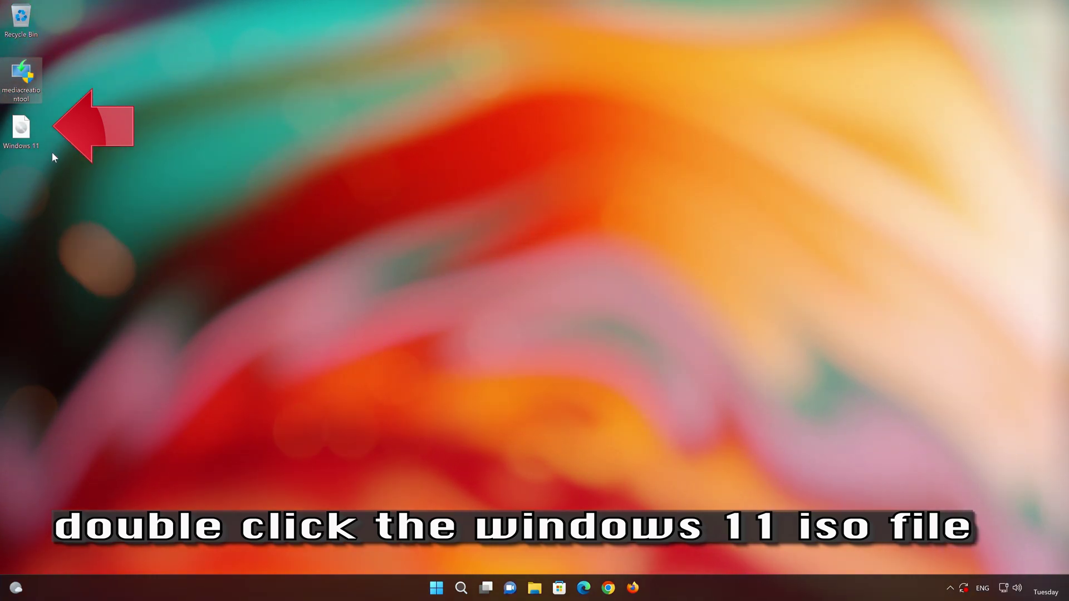
Open the Windows 11 ISO file from the desktop, run its setup application with permission to make changes, and close the drive's folder window
double_click(20, 138)
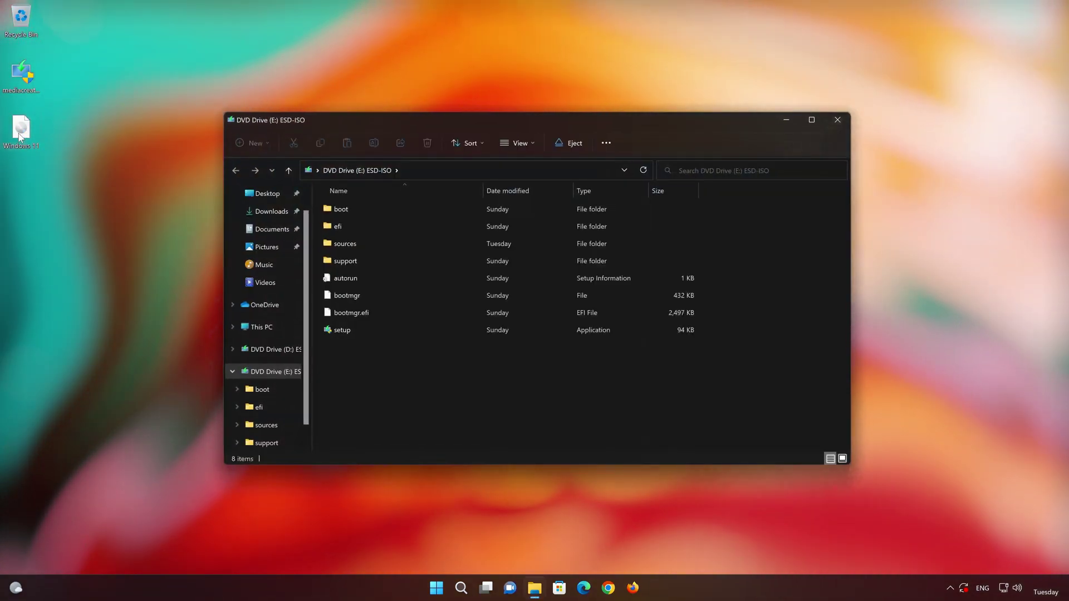
double_click(401, 330)
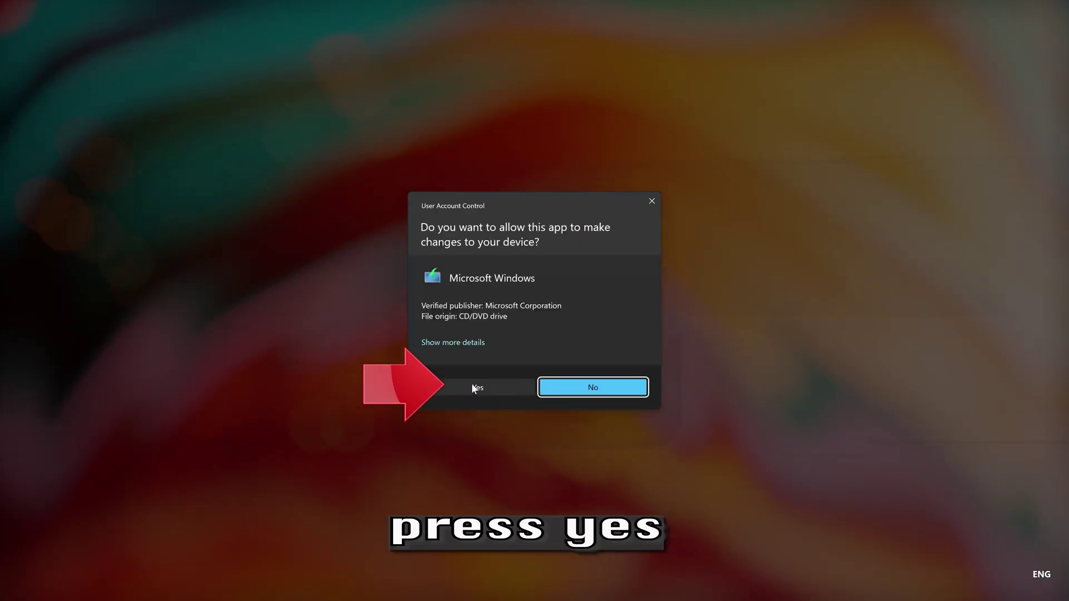
left_click(472, 388)
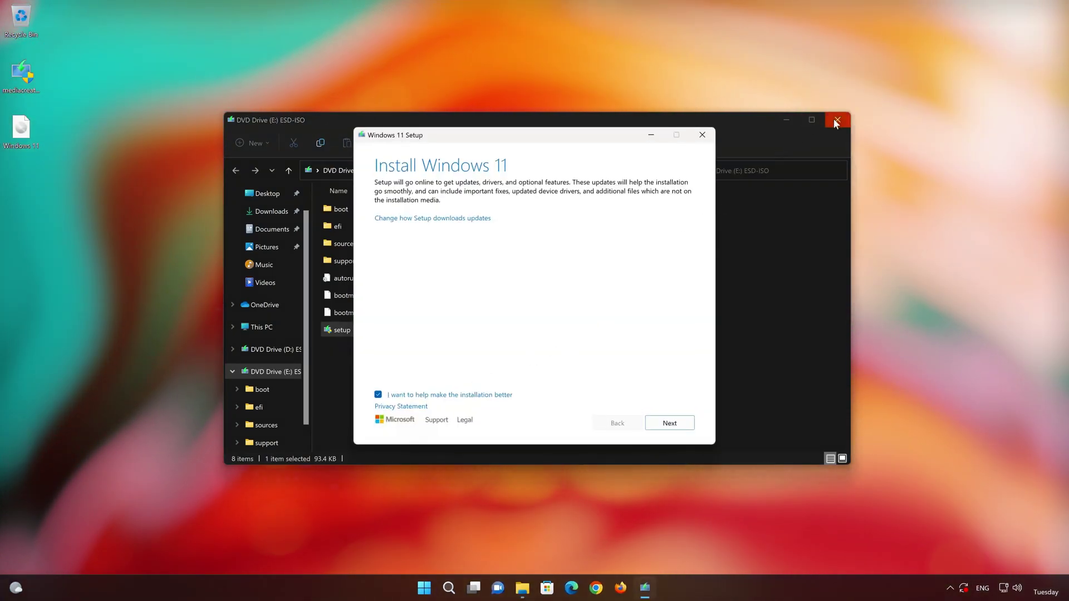
left_click(835, 122)
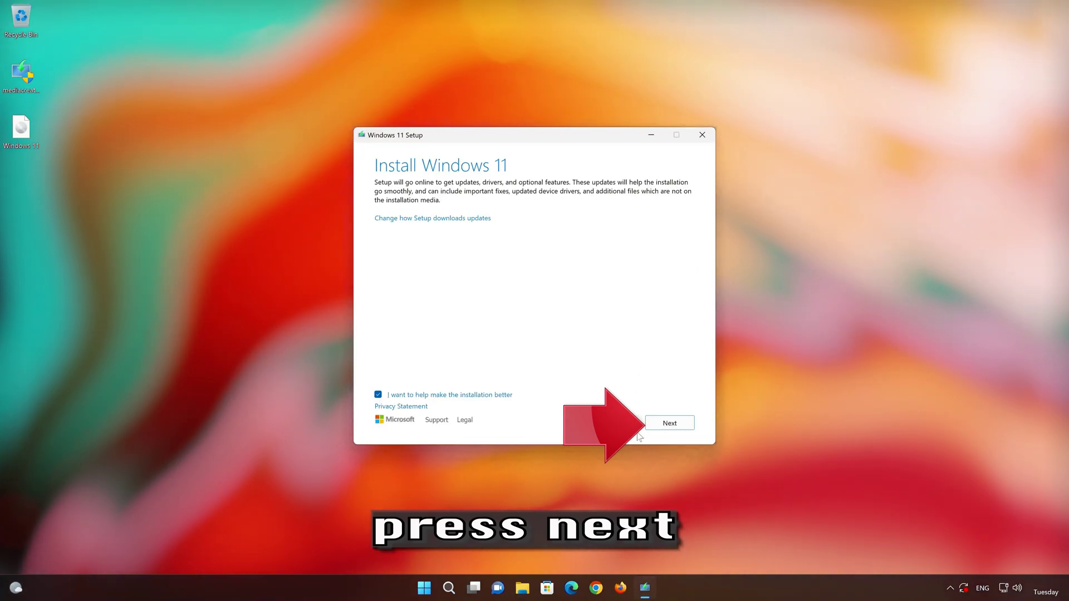
Proceed through Windows 11 Setup, accept the license terms, and start installing Windows 11 Pro while keeping personal files and apps
left_click(674, 427)
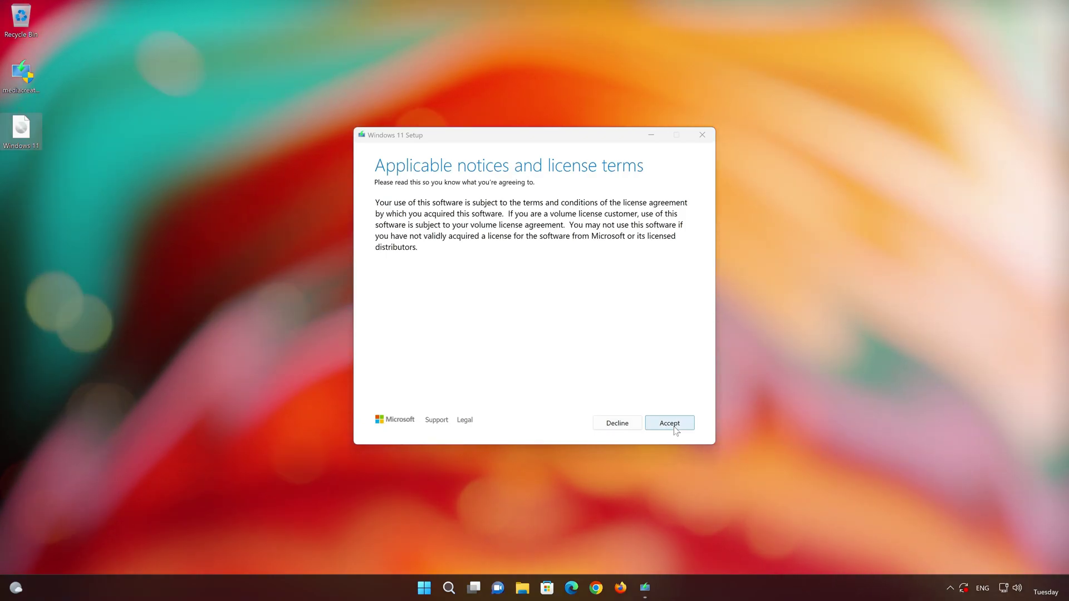
left_click(673, 428)
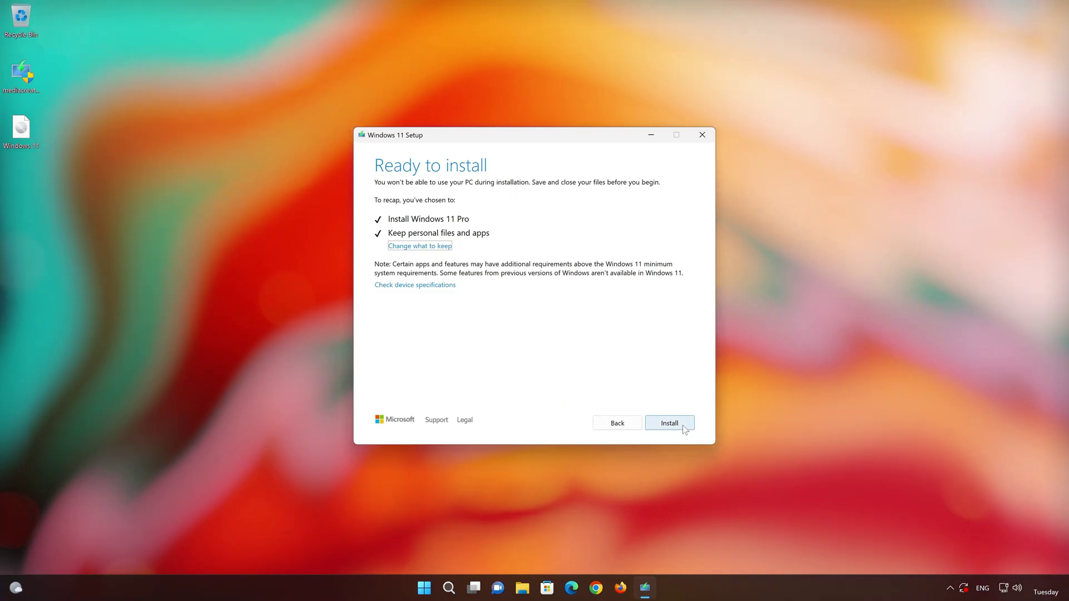
left_click(683, 426)
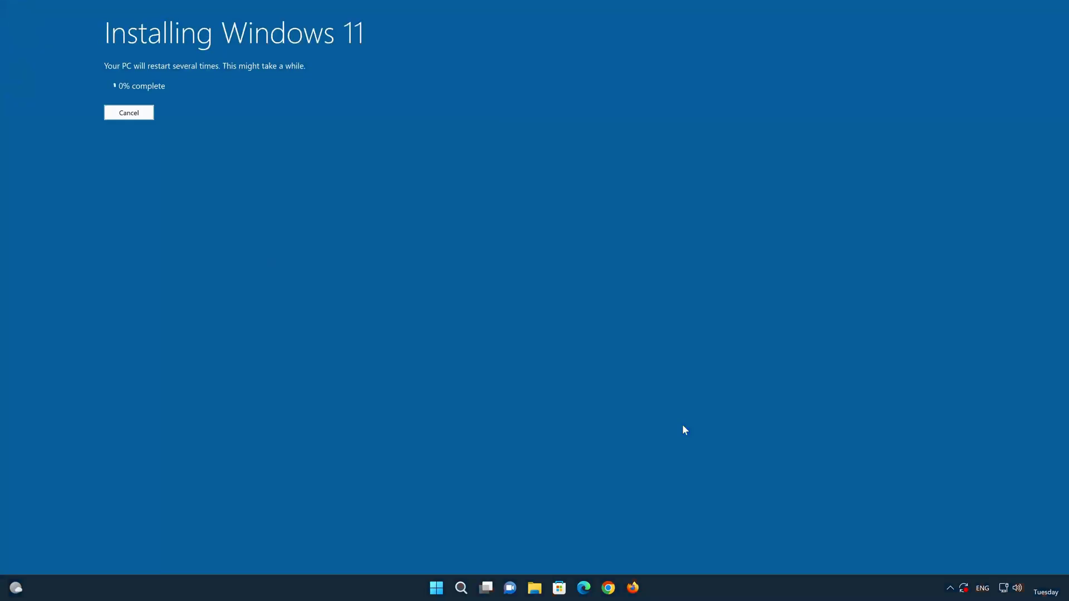